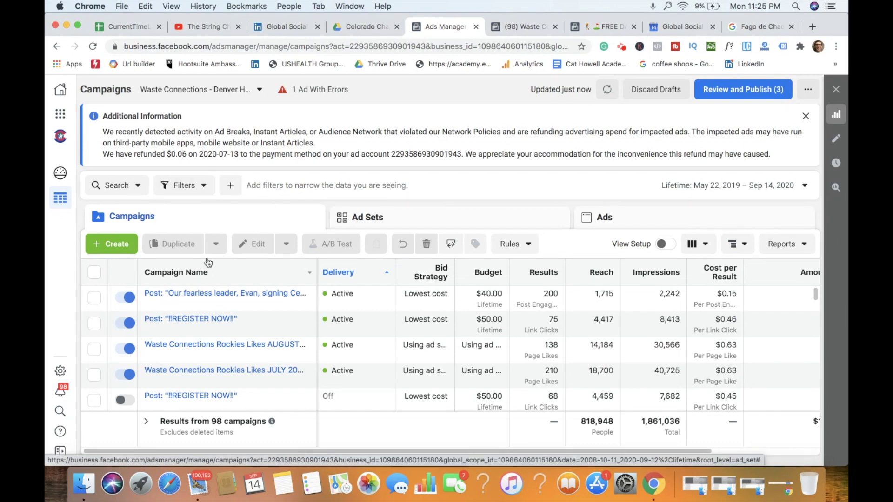
# Create a new auction campaign with the Engagement objective and the Post engagement type
pyautogui.click(118, 244)
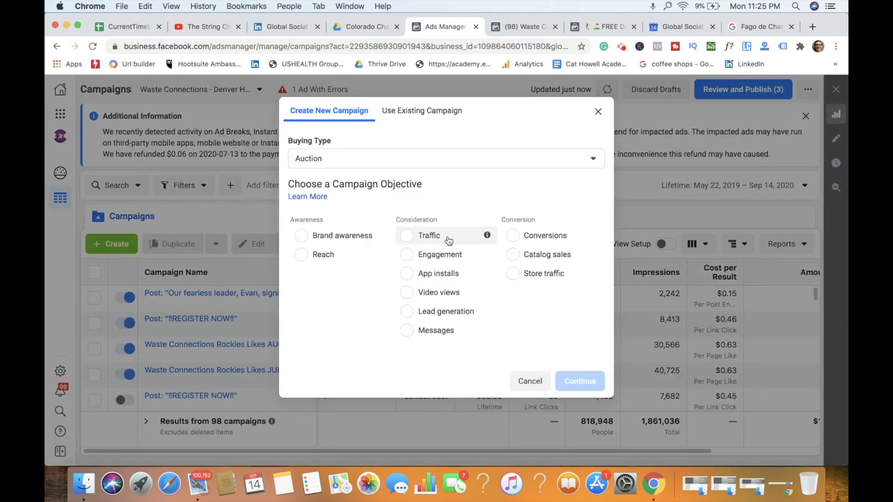
pyautogui.click(413, 262)
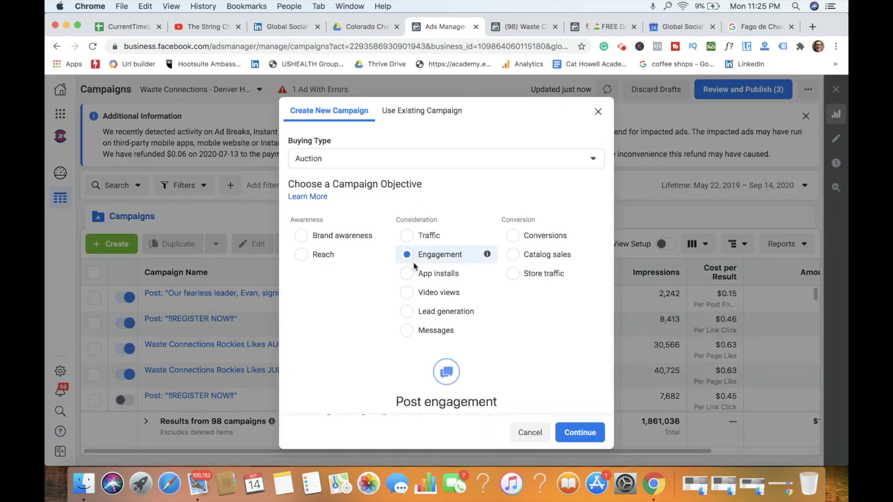
pyautogui.scroll(-3, 493, 298)
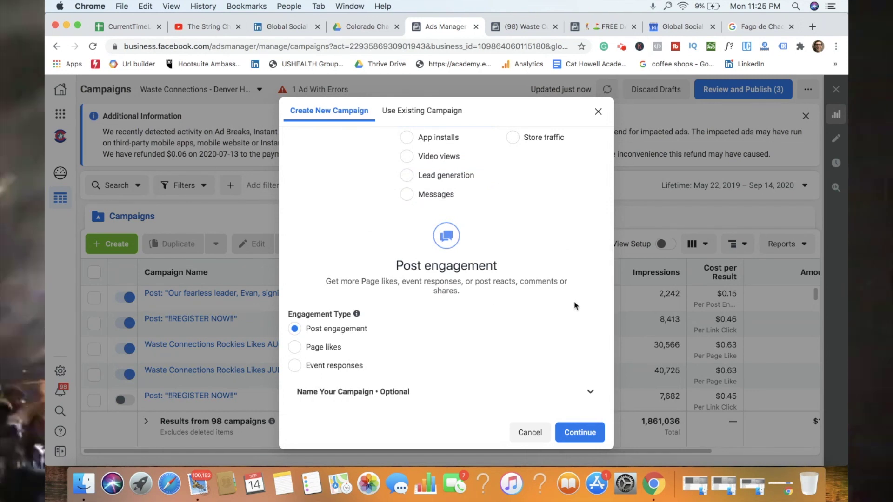
pyautogui.click(584, 431)
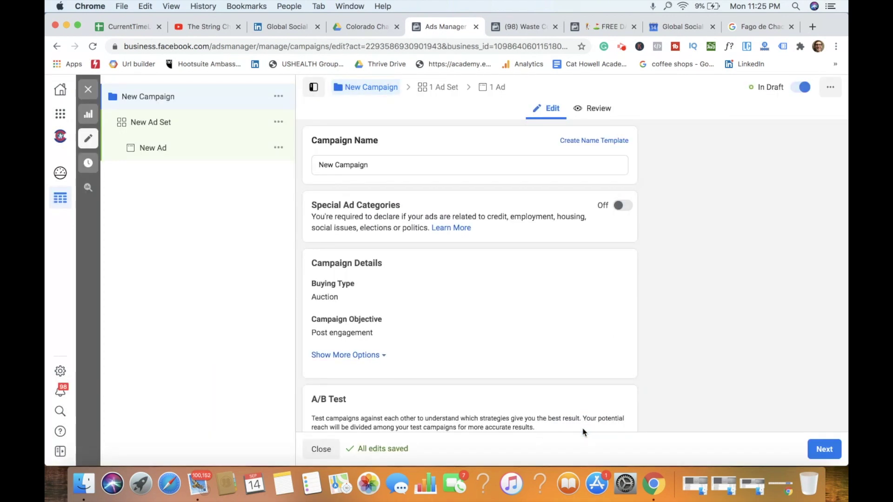
# Name the campaign "Golf Giveaway Post Engagement September 2020"
pyautogui.tripleClick(415, 167)
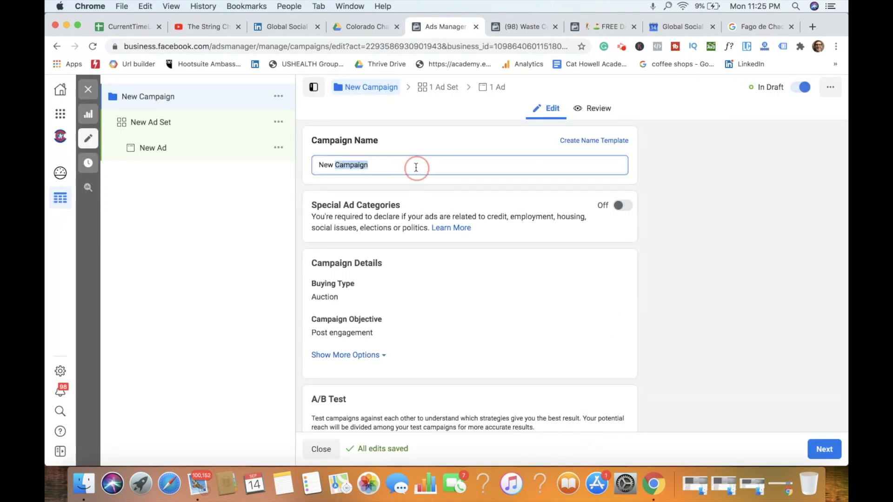
pyautogui.press('BackSpace')
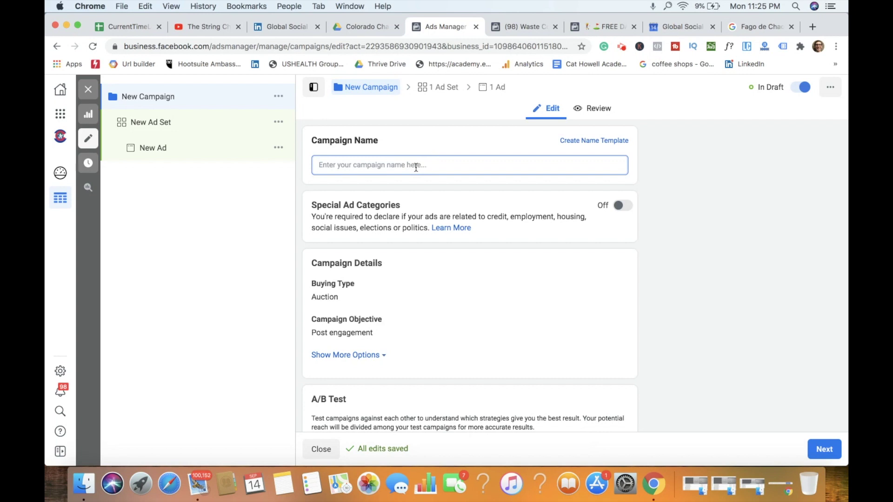
pyautogui.write('Golf g')
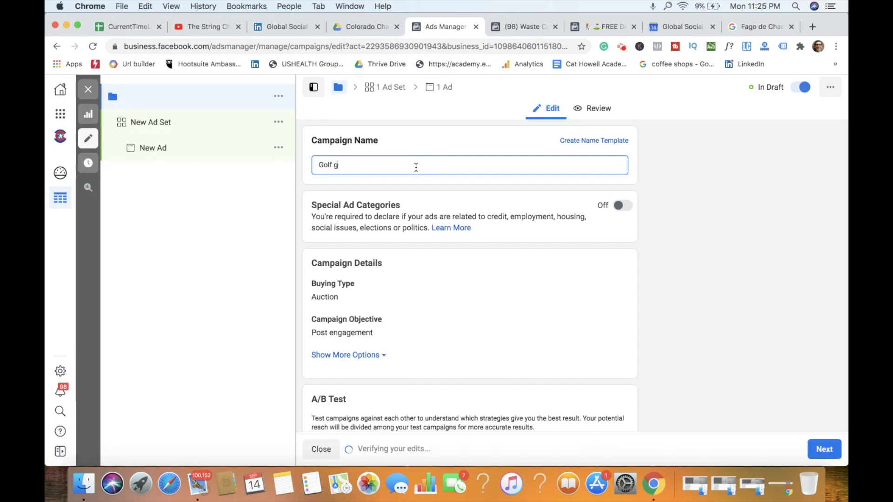
pyautogui.press('BackSpace')
pyautogui.write('Givv')
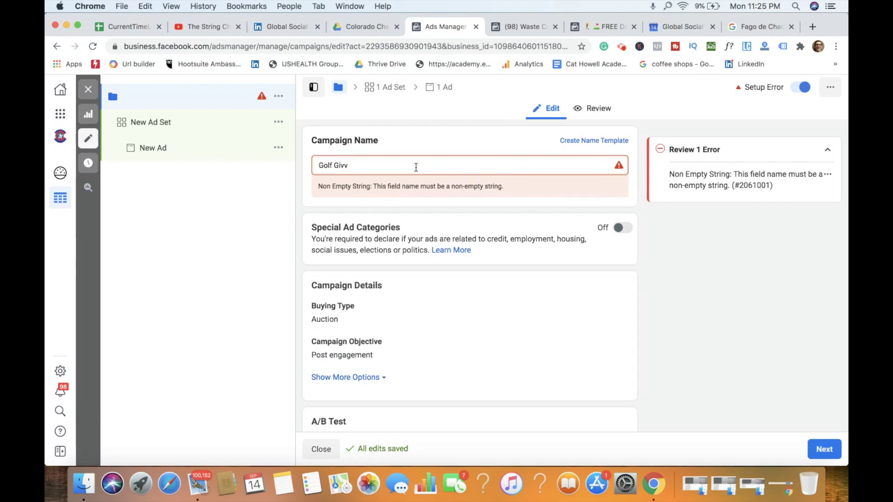
pyautogui.write('ewewa')
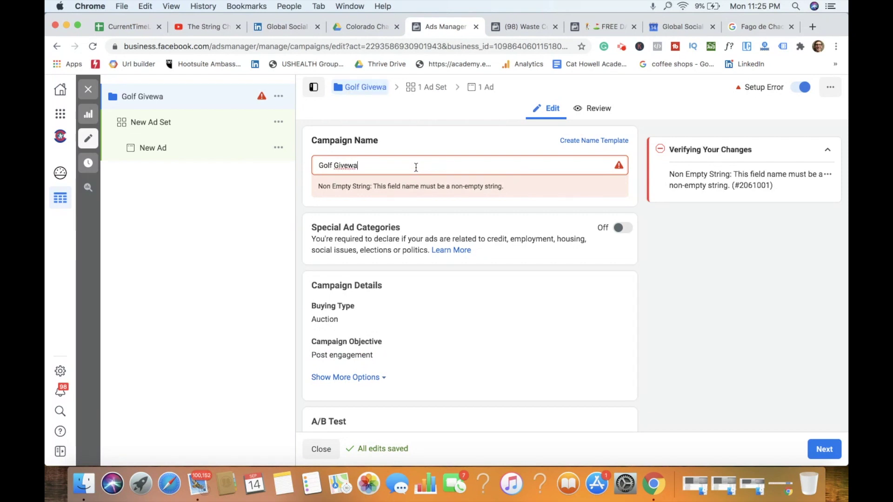
pyautogui.press('BackSpace')
pyautogui.press('BackSpace')
pyautogui.write('away Po')
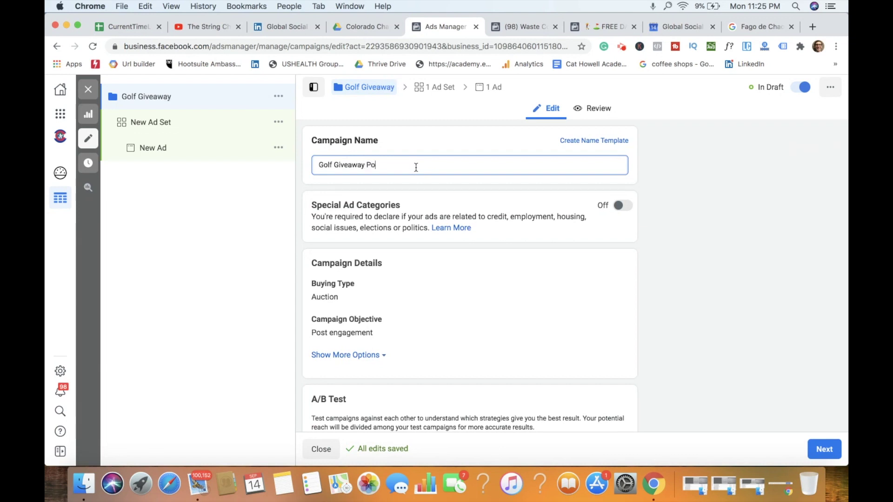
pyautogui.write('st Engagement ')
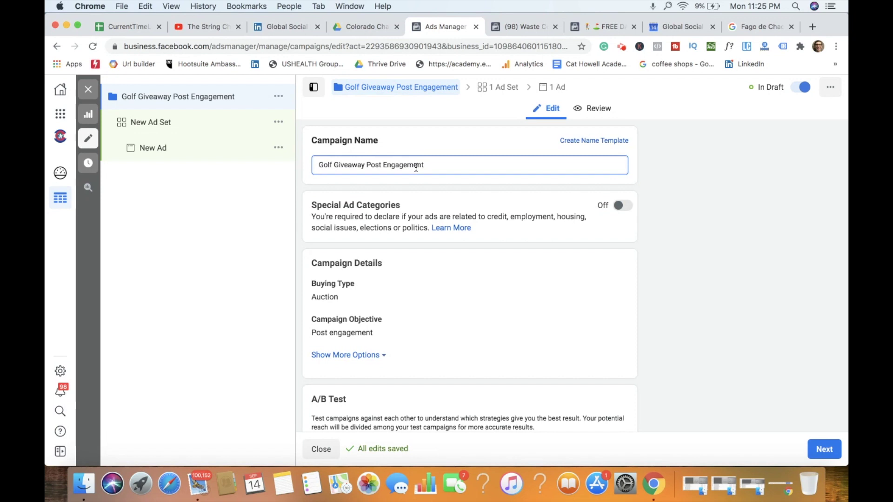
pyautogui.write('September 2020')
# Review the campaign's buying type choices and reveal the additional campaign detail options
pyautogui.scroll(-3, 566, 222)
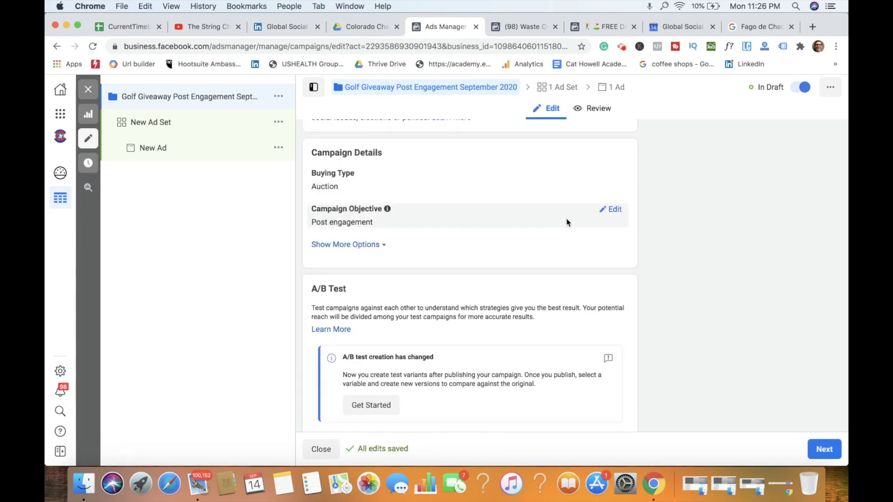
pyautogui.click(610, 177)
pyautogui.click(444, 187)
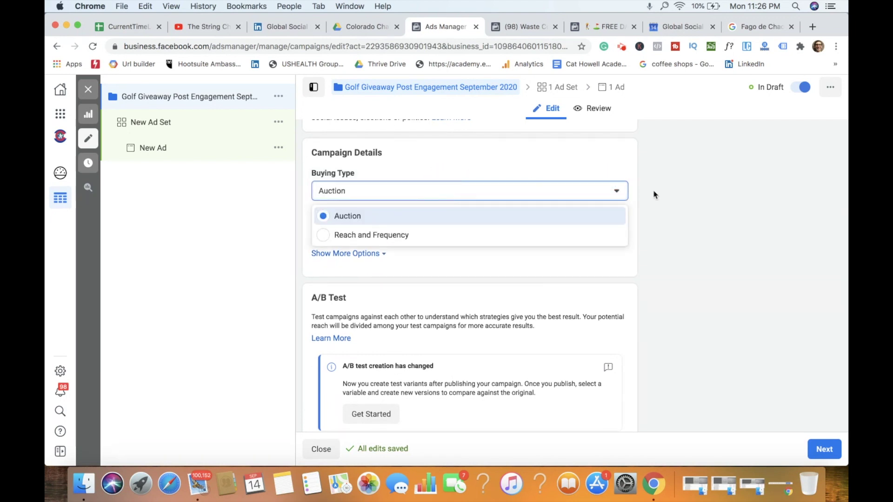
pyautogui.click(688, 193)
pyautogui.scroll(-2, 683, 225)
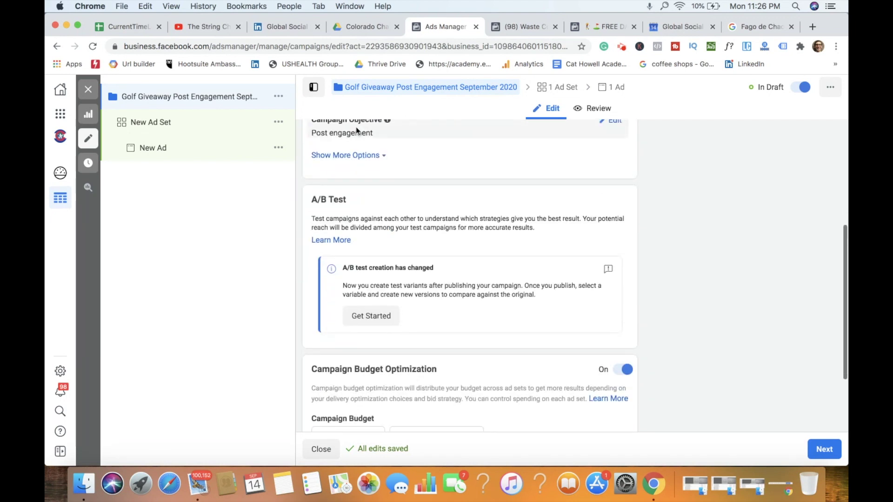
pyautogui.click(350, 155)
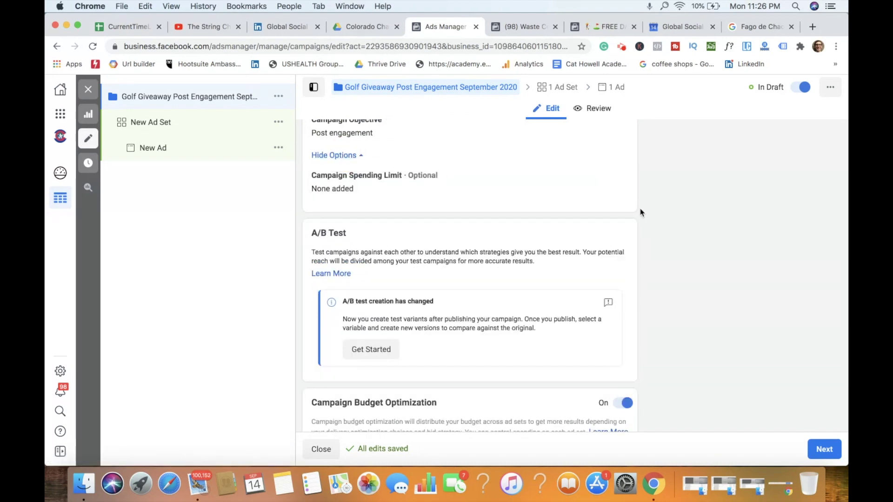
# Turn off Campaign Budget Optimization and continue to the ad set settings
pyautogui.scroll(-5, 640, 211)
pyautogui.scroll(1, 549, 222)
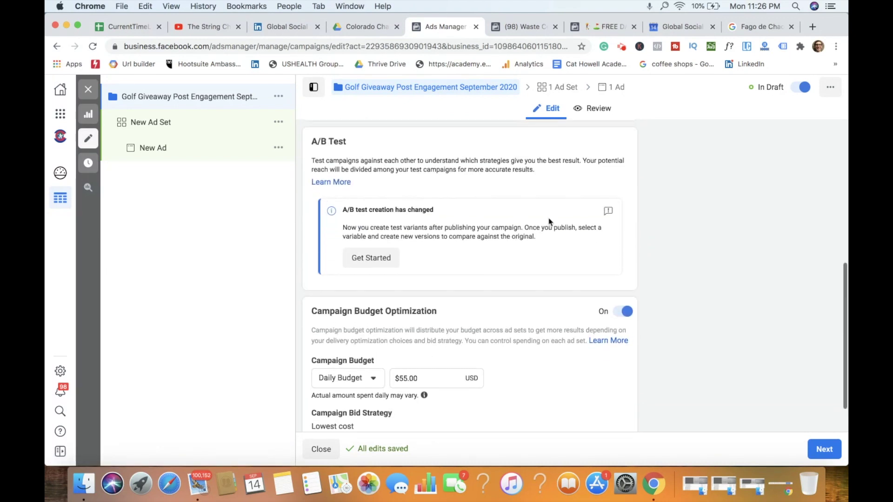
pyautogui.scroll(-2, 548, 223)
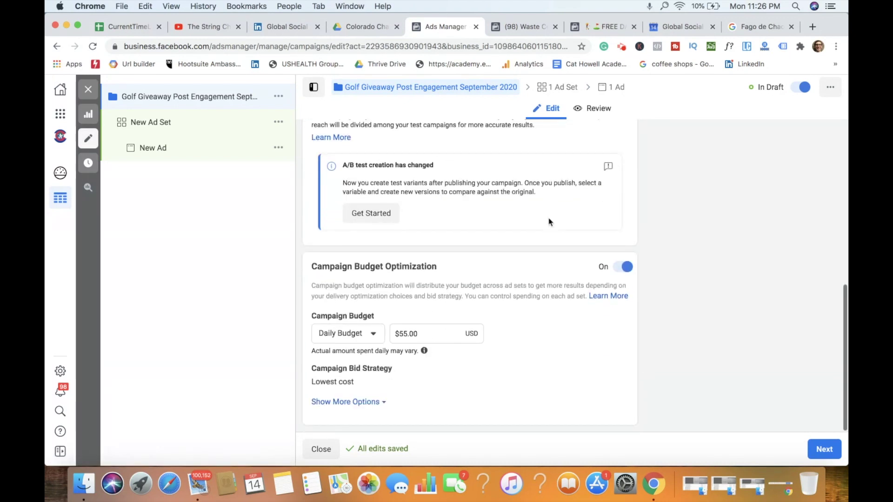
pyautogui.click(627, 268)
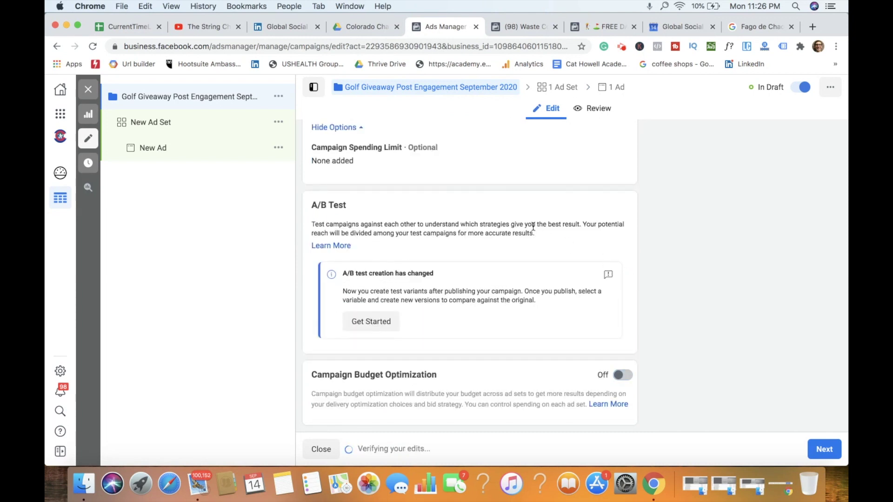
pyautogui.click(823, 448)
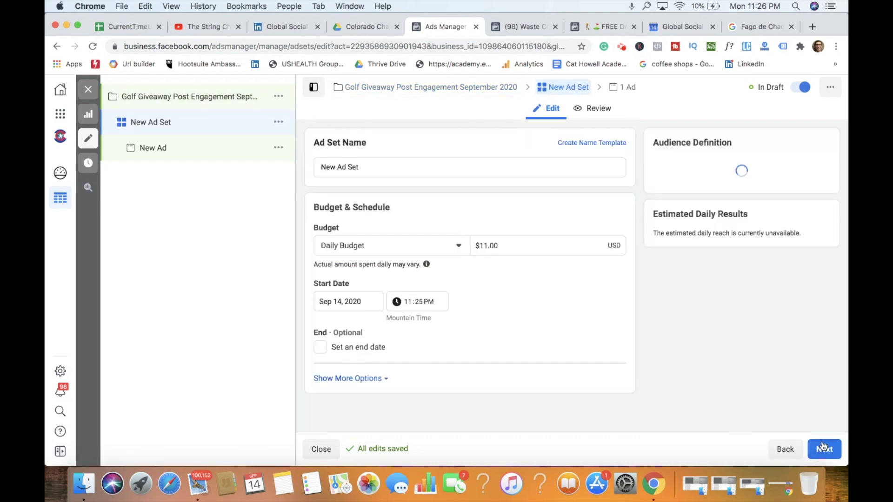
# Name the ad set "Males Colorado Golf Giveaway 24-65"
pyautogui.tripleClick(390, 166)
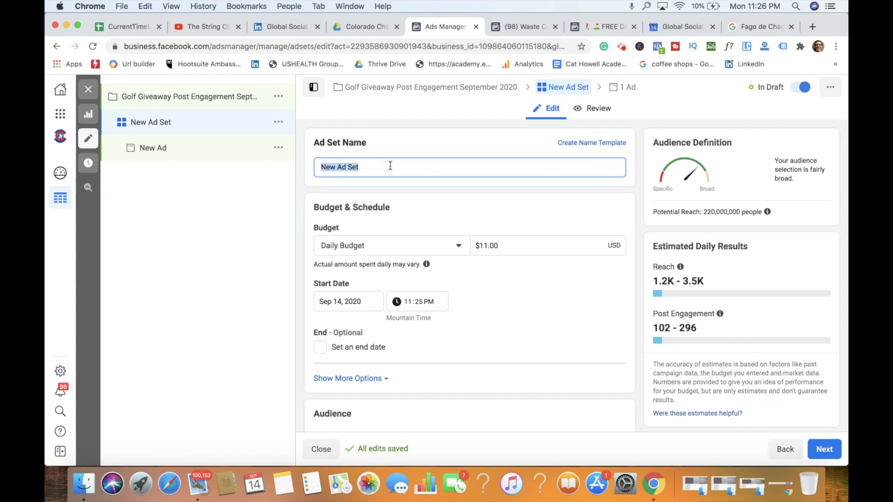
pyautogui.press('BackSpace')
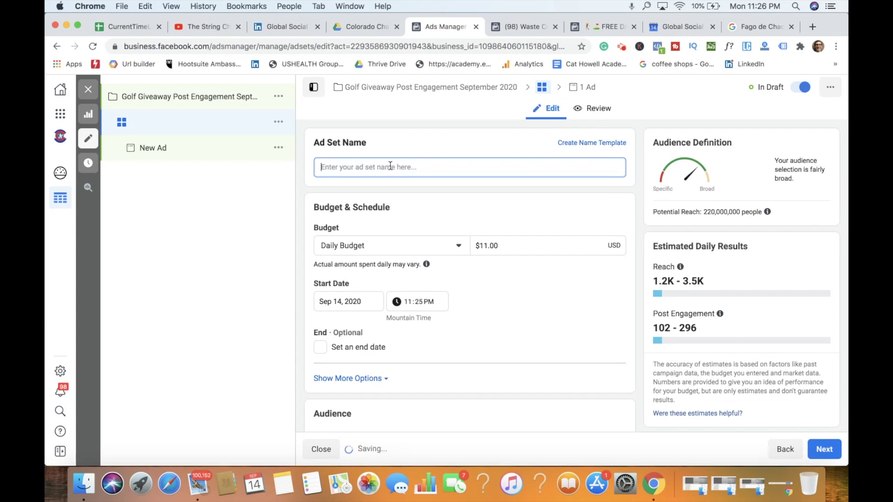
pyautogui.write('Males Colorado')
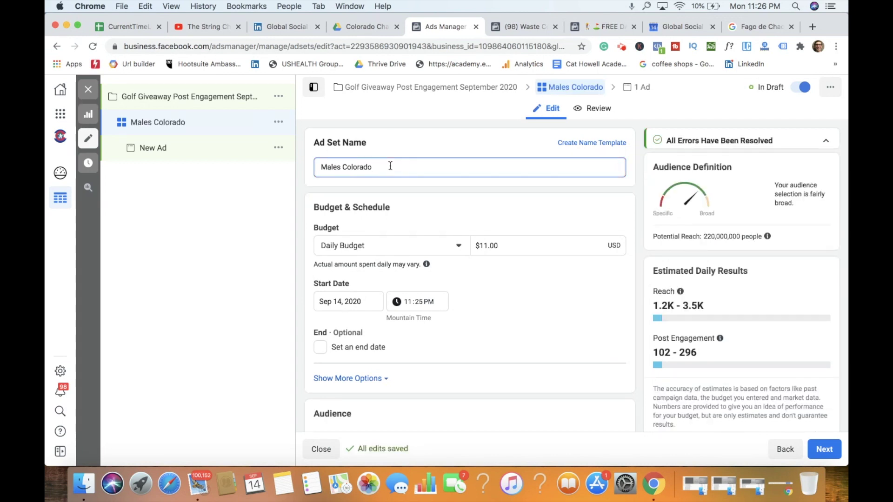
pyautogui.write('24')
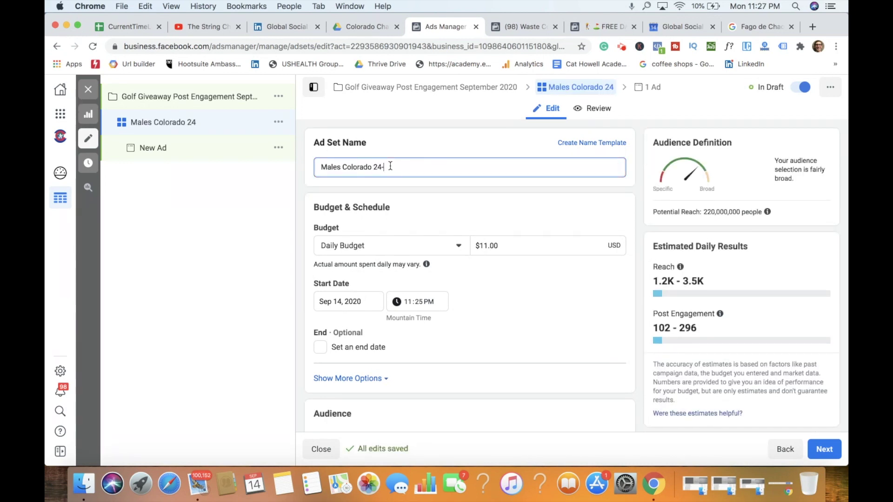
pyautogui.write('-65')
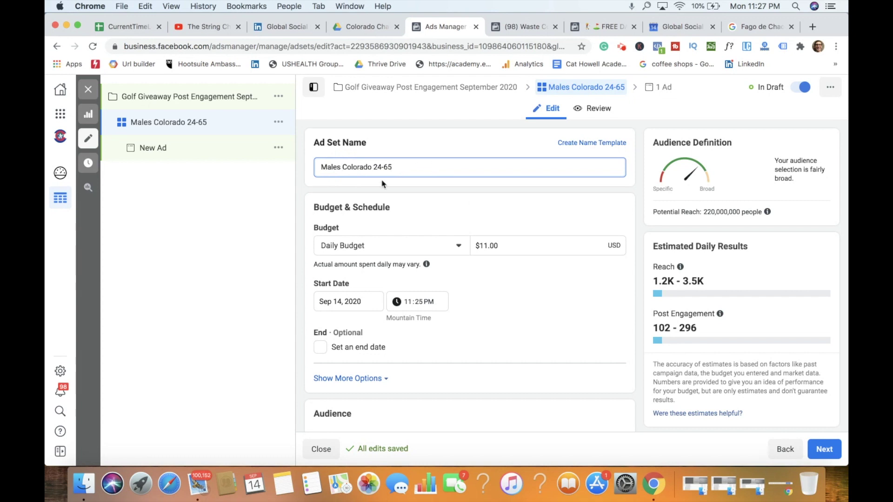
pyautogui.click(373, 167)
pyautogui.write('Golf Givewa')
pyautogui.press('BackSpace')
pyautogui.press('BackSpace')
pyautogui.write('away')
# Set the ad set's start date to September 30, 2020
pyautogui.scroll(-3, 470, 205)
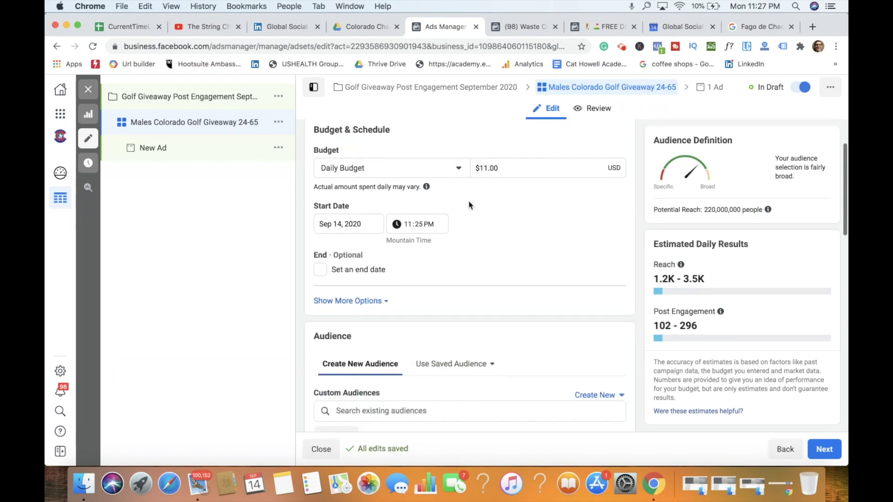
pyautogui.click(349, 227)
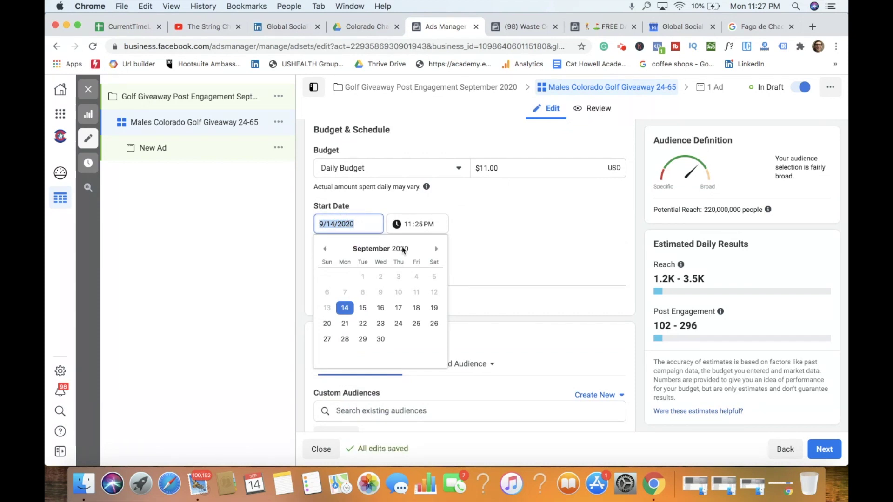
pyautogui.click(345, 341)
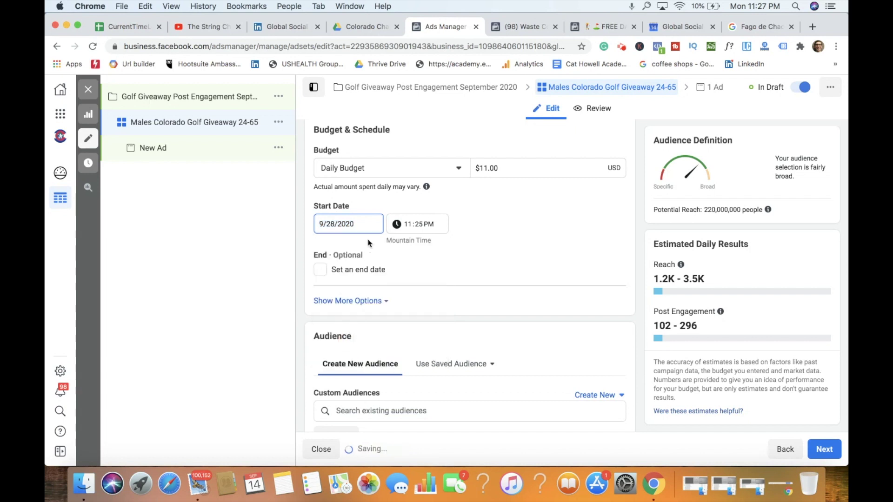
pyautogui.click(371, 226)
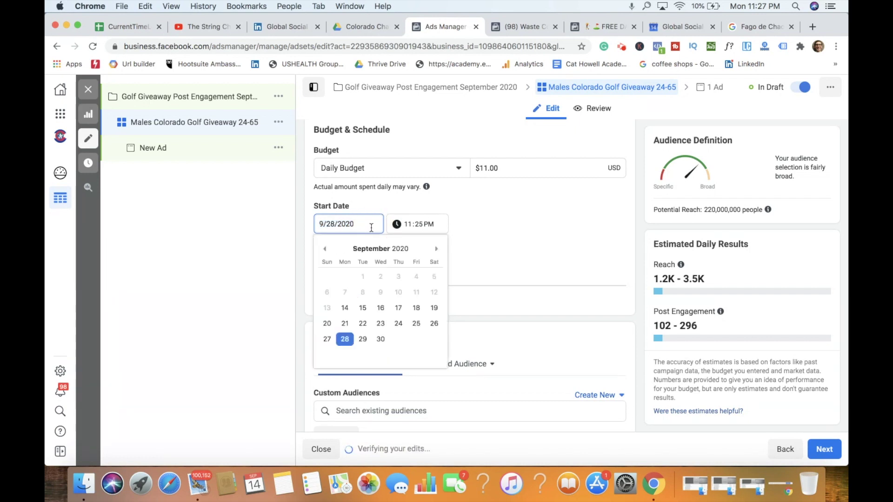
pyautogui.click(381, 340)
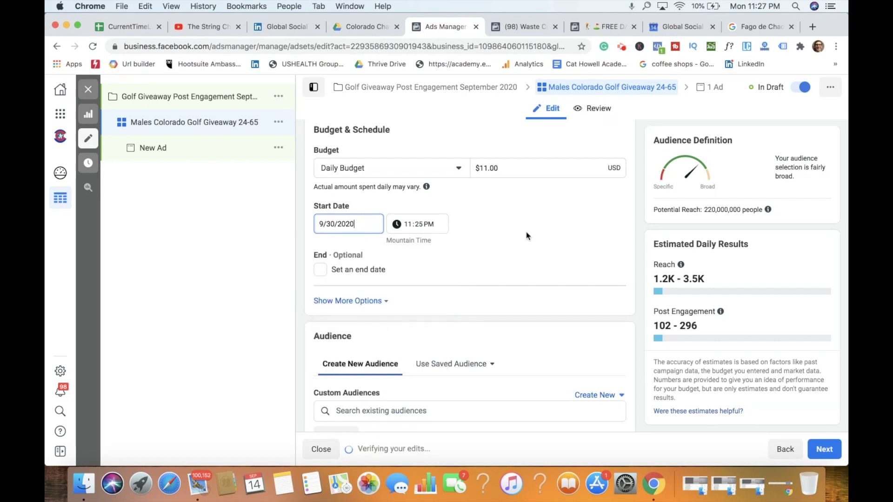
# Schedule the ad set to start on September 15, 2020 and end on September 30, 2020
pyautogui.scroll(-3, 528, 235)
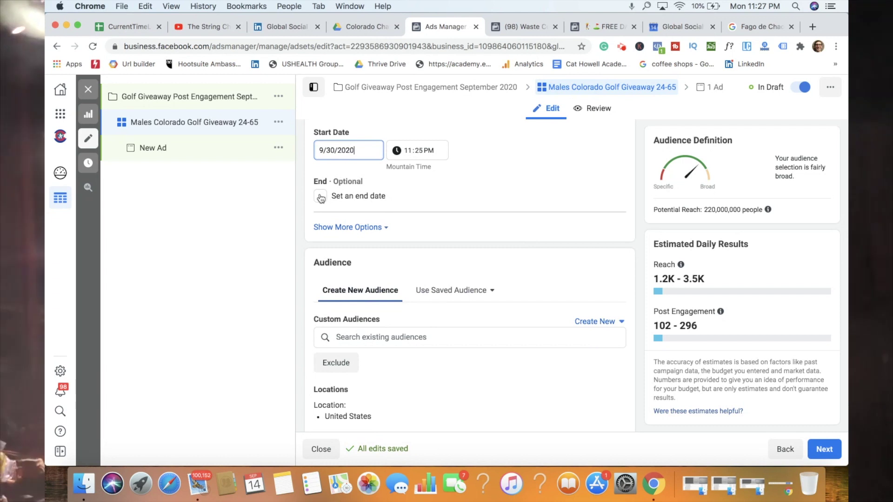
pyautogui.click(349, 150)
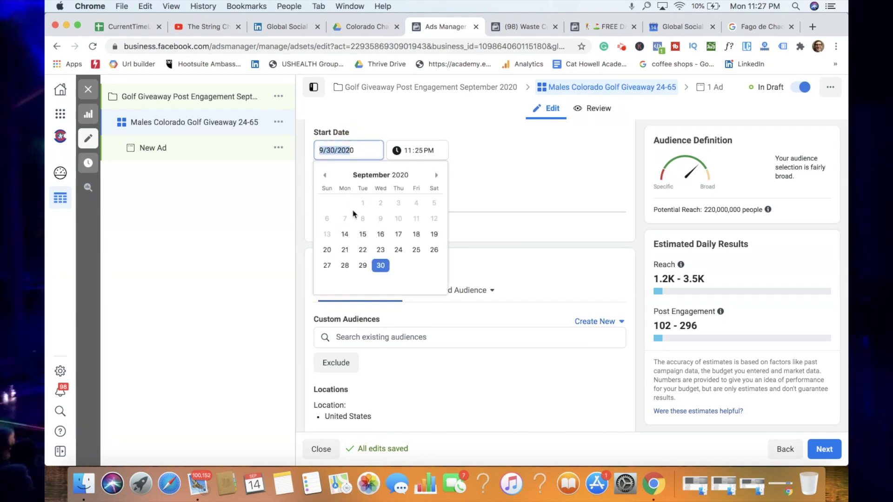
pyautogui.click(363, 234)
pyautogui.click(320, 195)
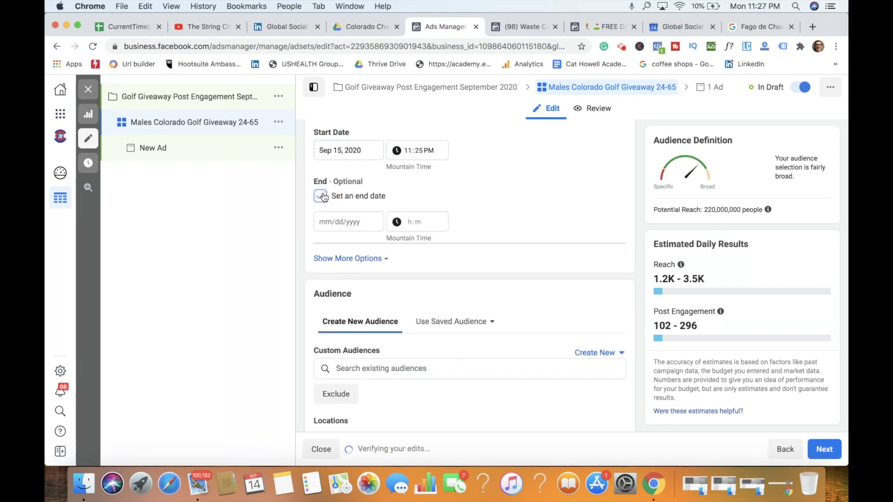
pyautogui.click(349, 221)
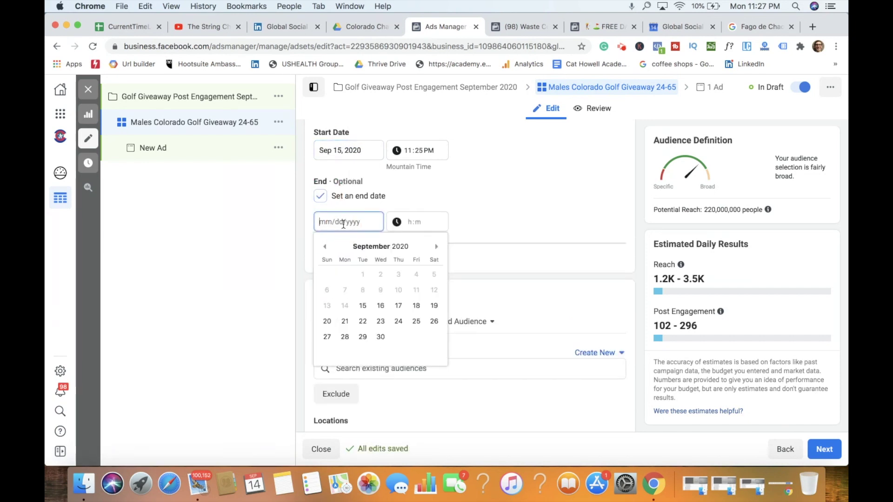
pyautogui.click(380, 337)
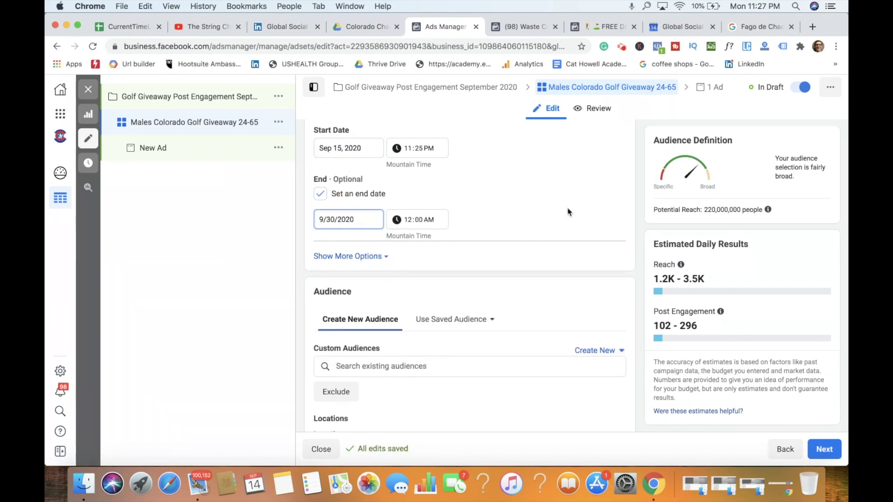
# Set the ad set's start time to 11:25 AM and its end time to 10:00
pyautogui.click(416, 147)
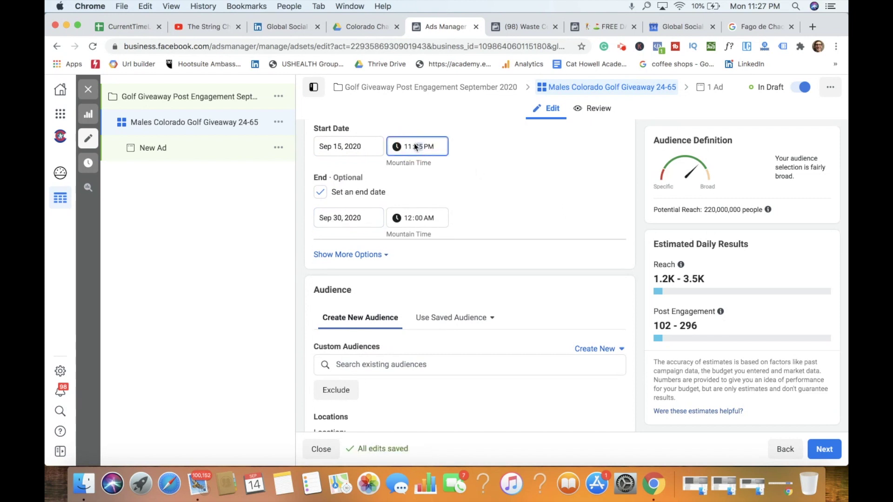
pyautogui.click(420, 148)
pyautogui.click(429, 148)
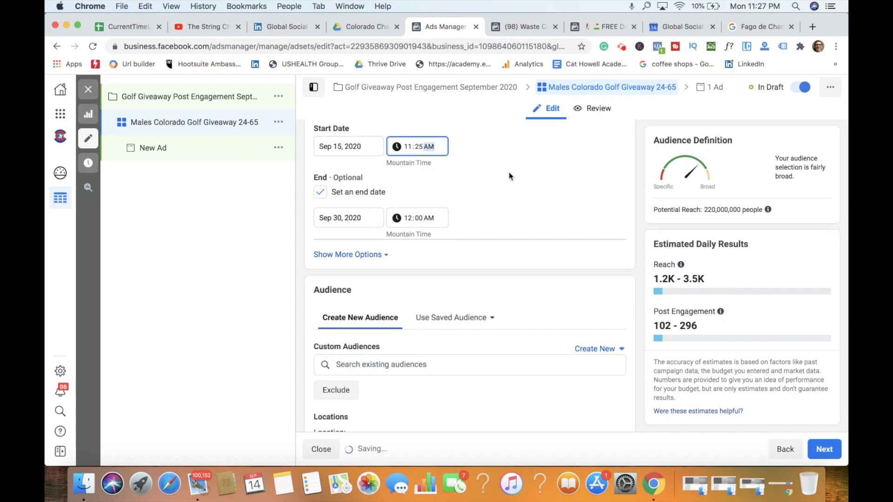
pyautogui.click(426, 220)
pyautogui.click(409, 219)
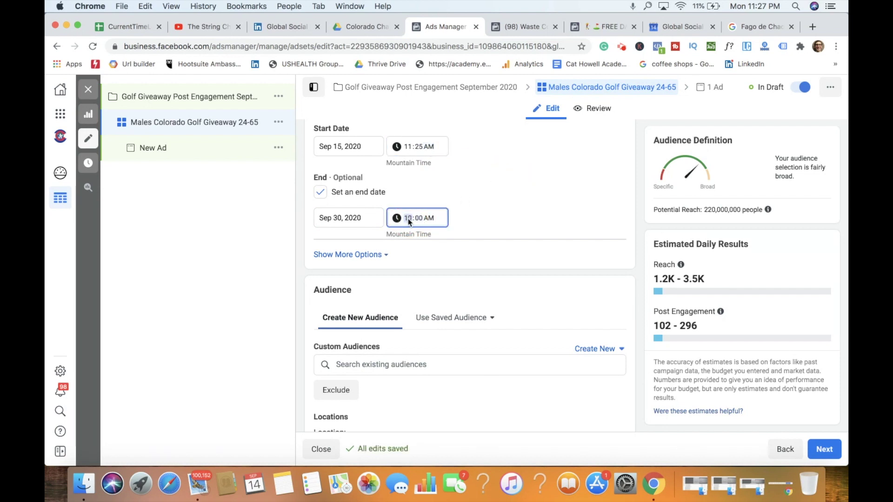
pyautogui.click(411, 221)
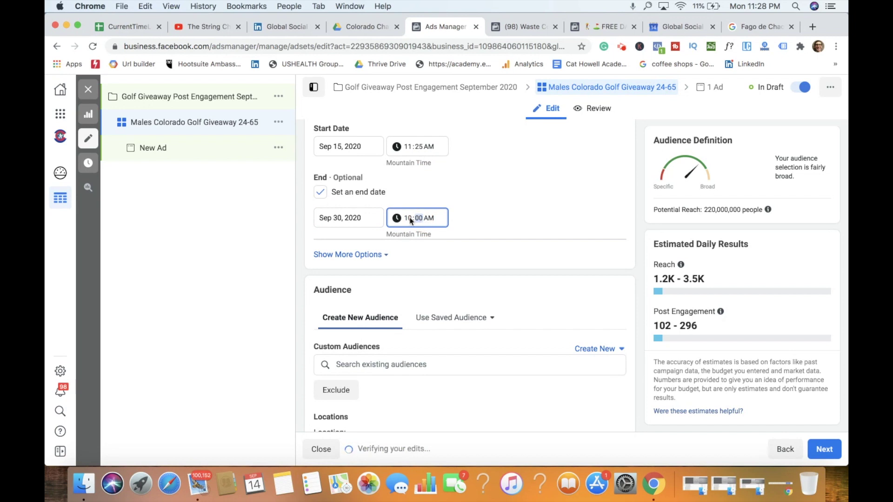
pyautogui.click(429, 221)
# Replace the United States with Colorado as the audience's target location
pyautogui.scroll(-5, 514, 193)
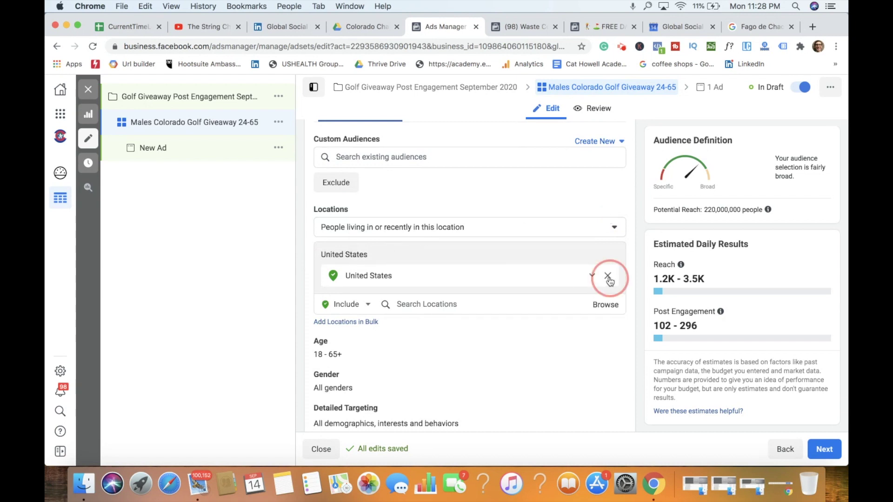
pyautogui.click(609, 275)
pyautogui.click(413, 263)
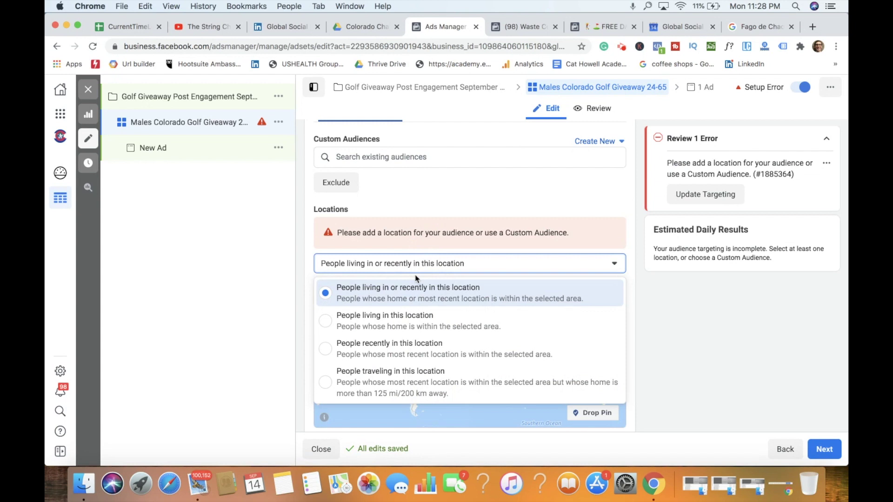
pyautogui.click(431, 267)
pyautogui.click(424, 288)
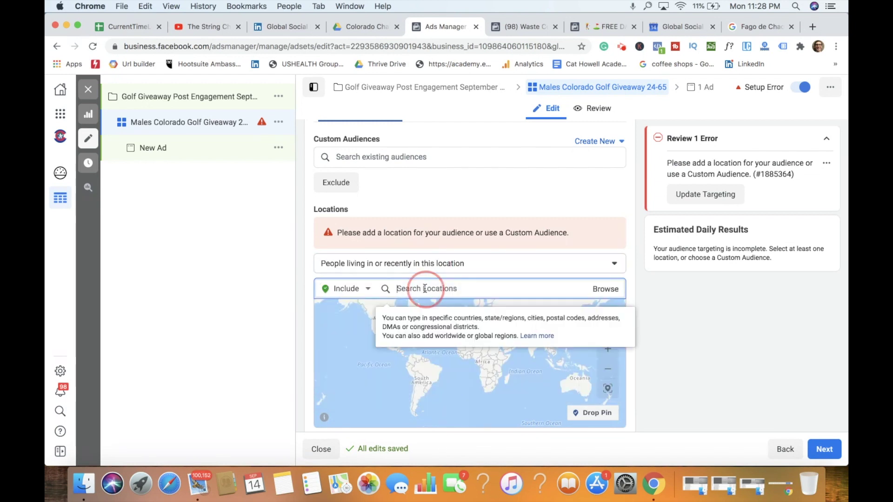
pyautogui.write('Colo')
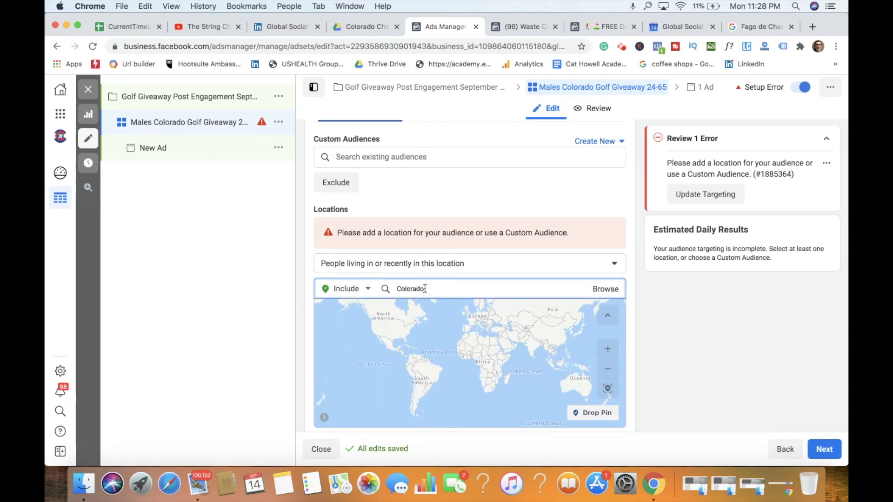
pyautogui.write('rado')
pyautogui.click(426, 311)
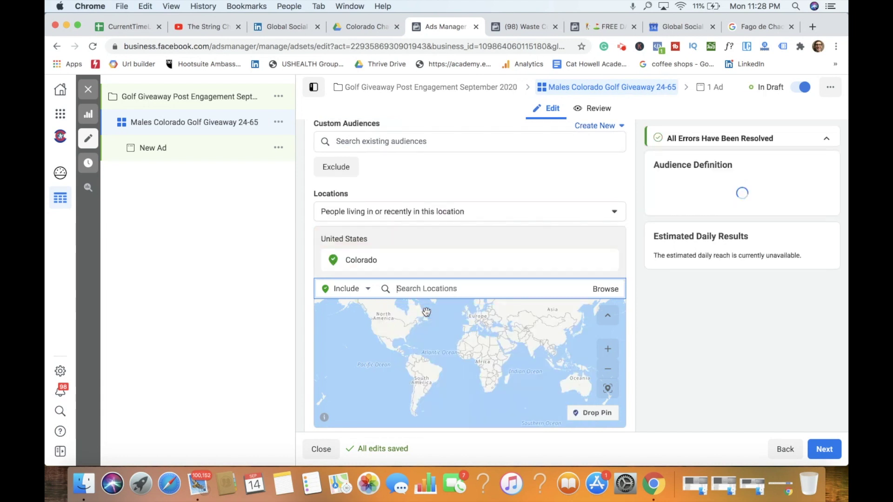
# Restrict the location targeting to people living in this location
pyautogui.scroll(-1, 503, 181)
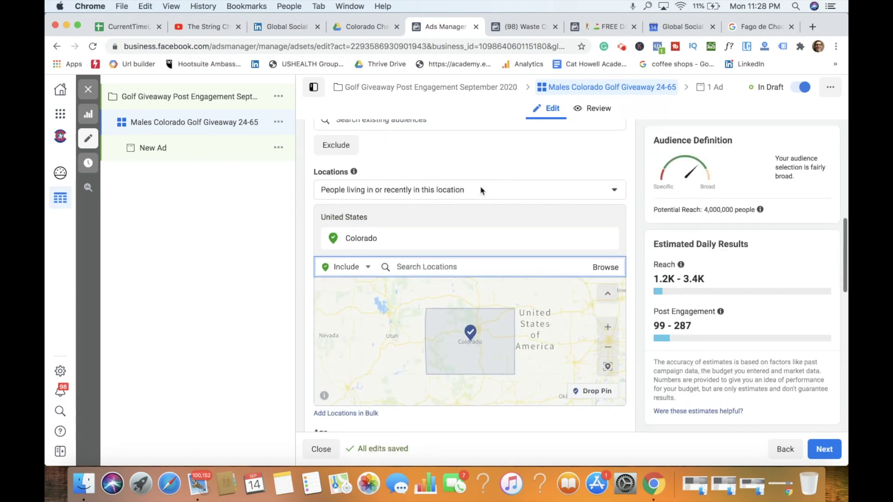
pyautogui.click(462, 195)
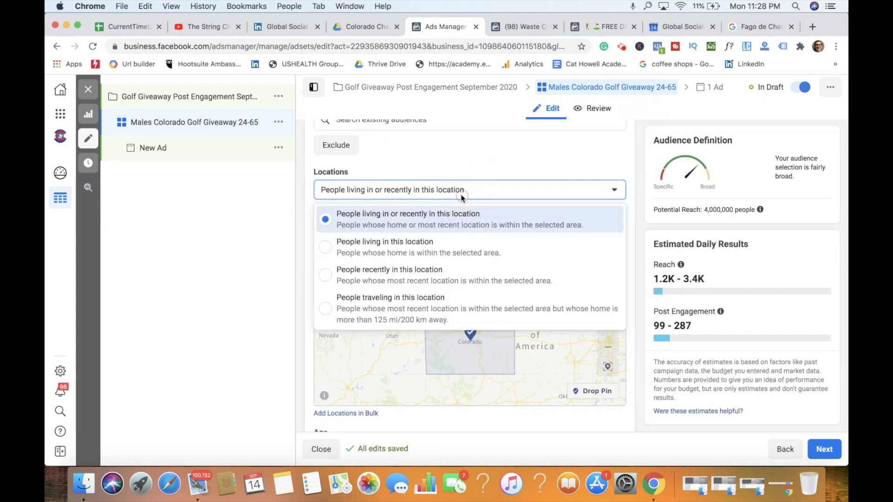
pyautogui.click(447, 245)
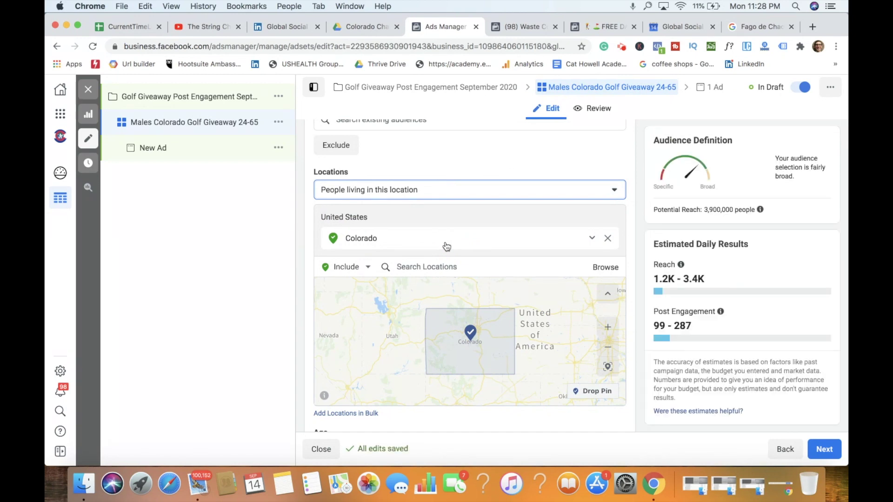
# Set the audience's age range to 24–64
pyautogui.scroll(-2, 523, 151)
pyautogui.scroll(-4, 523, 151)
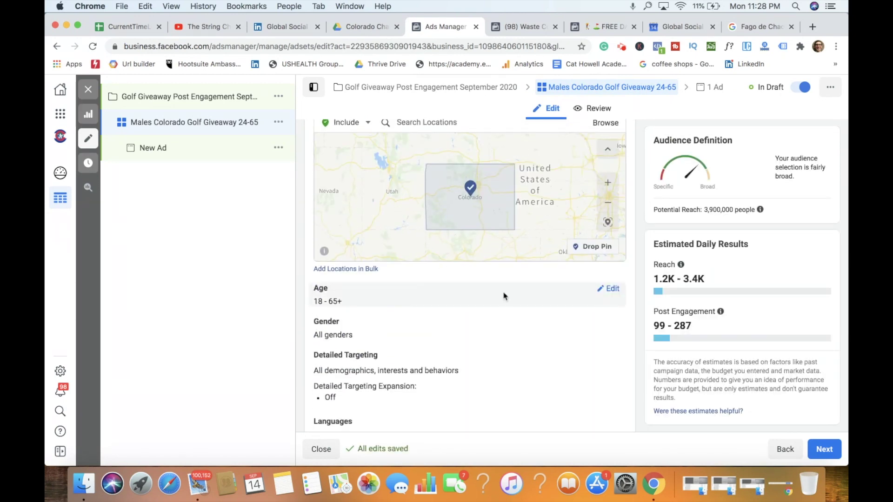
pyautogui.click(614, 291)
# Limit the audience's gender to men
pyautogui.scroll(-5, 518, 245)
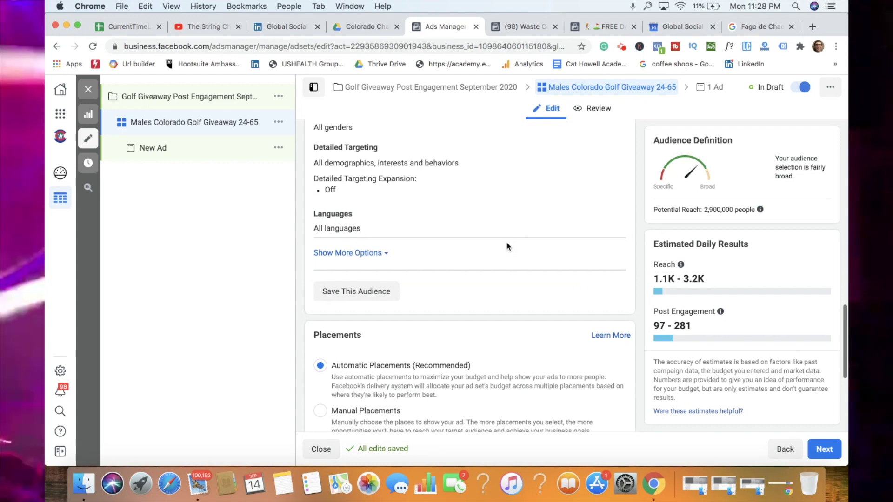
pyautogui.scroll(-5, 481, 223)
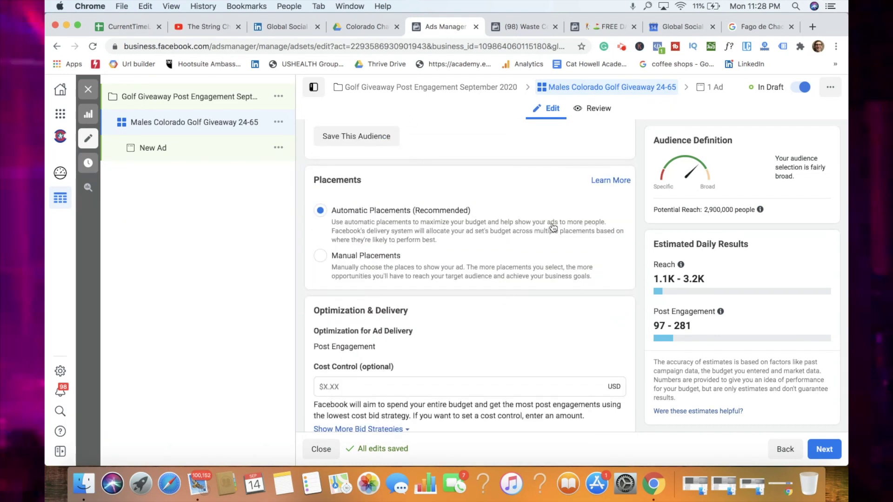
pyautogui.scroll(4, 553, 227)
pyautogui.scroll(1, 552, 227)
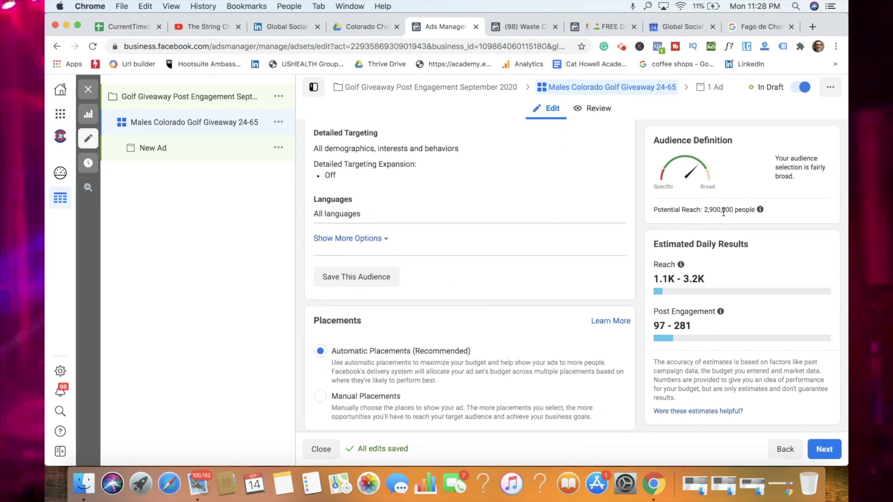
pyautogui.scroll(5, 609, 330)
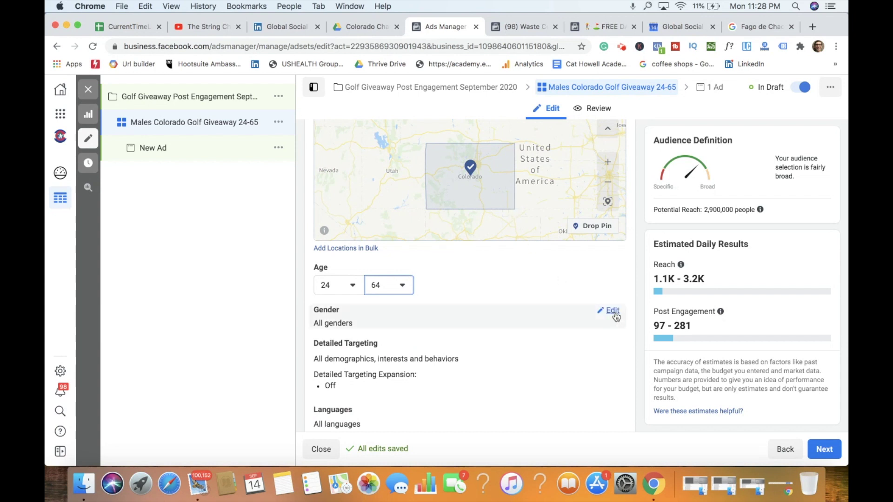
pyautogui.click(613, 311)
pyautogui.click(355, 324)
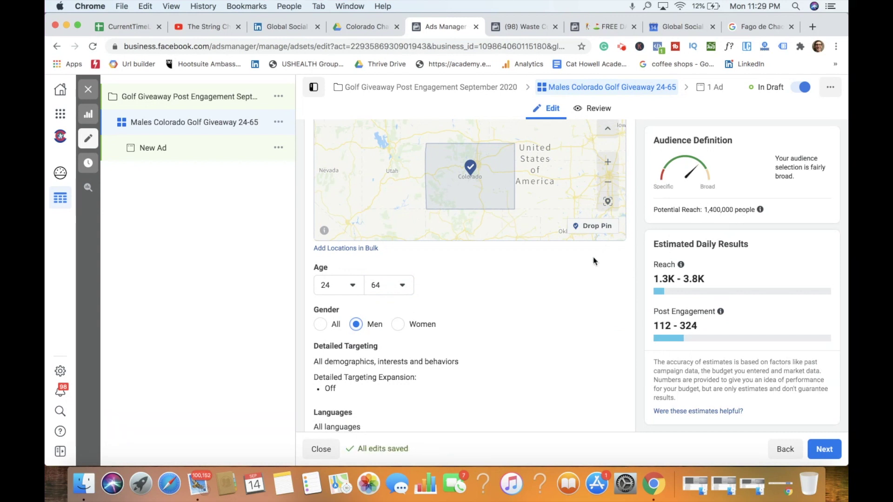
# Add the interest Golf to the audience's detailed targeting
pyautogui.scroll(-3, 523, 307)
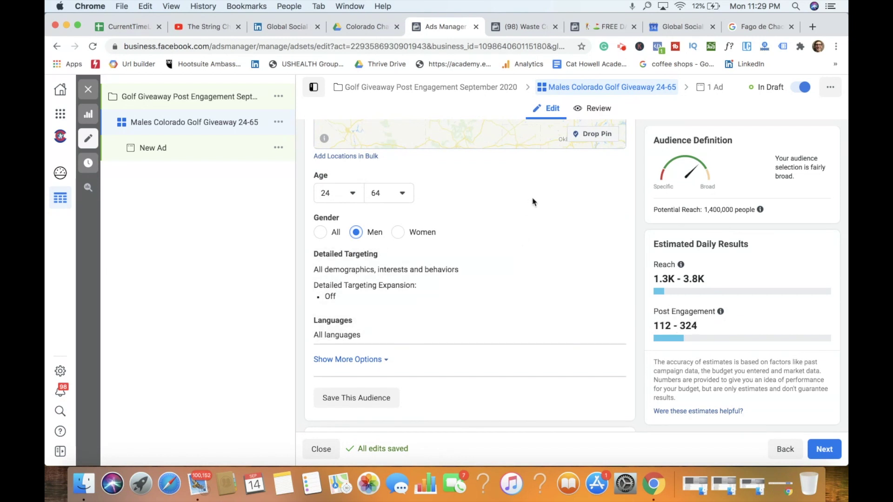
pyautogui.scroll(-2, 532, 200)
pyautogui.scroll(5, 532, 202)
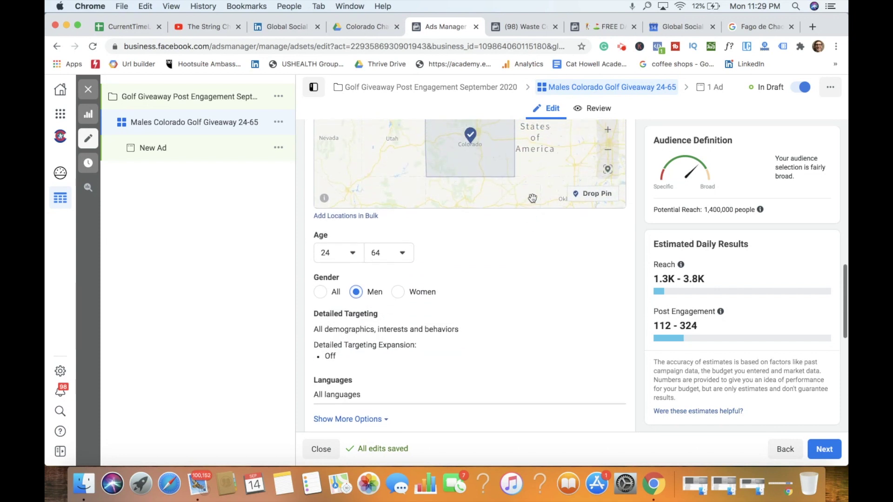
pyautogui.scroll(2, 532, 198)
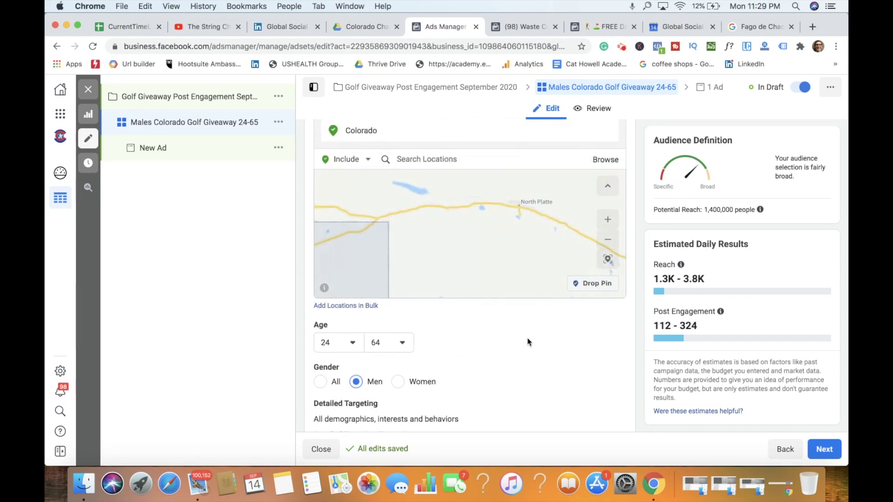
pyautogui.scroll(-4, 528, 342)
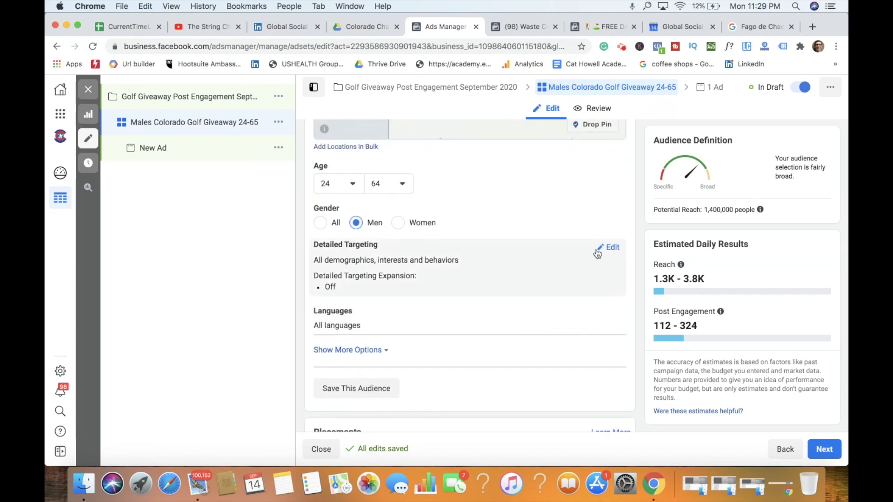
pyautogui.click(610, 249)
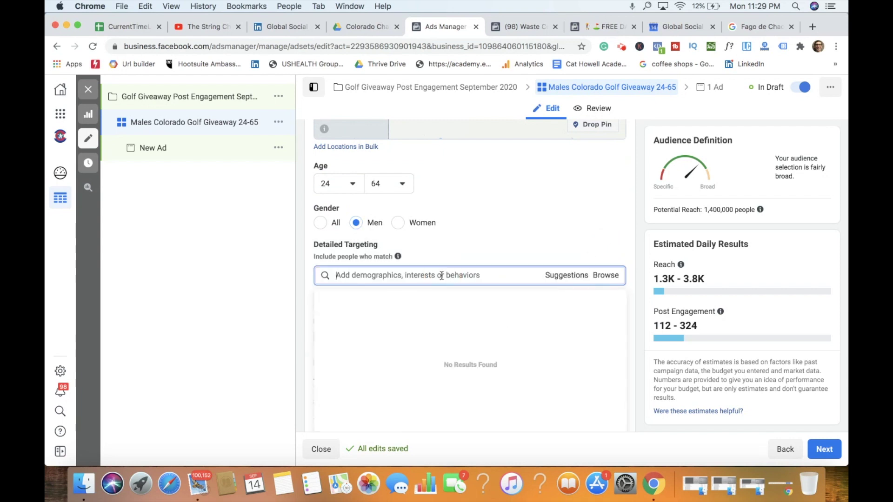
pyautogui.write('Golf')
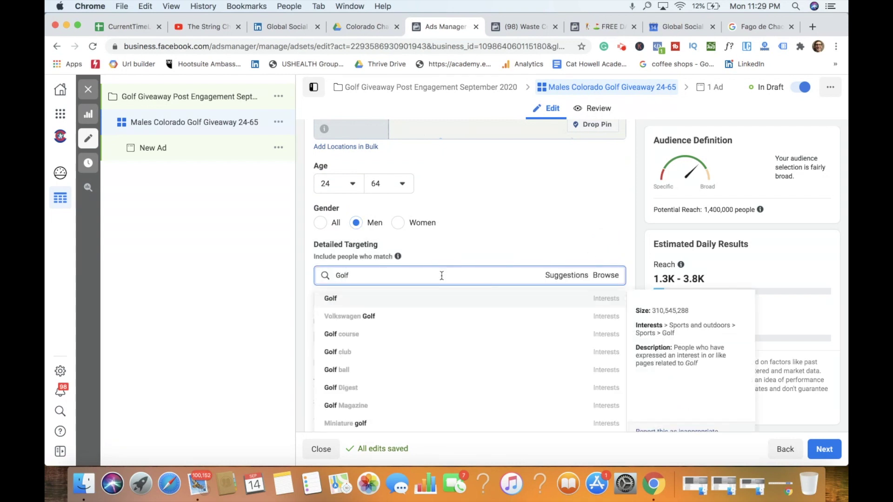
pyautogui.click(435, 303)
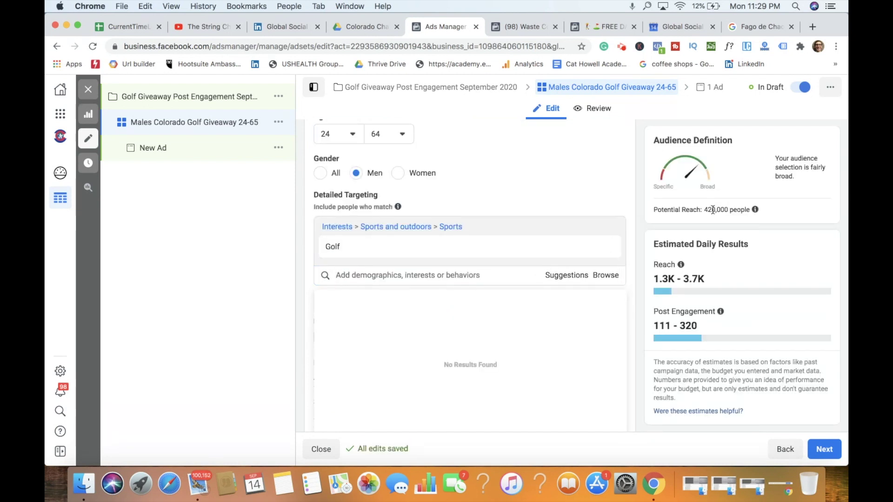
# Remove the Golf interest from the detailed targeting
pyautogui.moveTo(755, 210)
pyautogui.moveTo(366, 252)
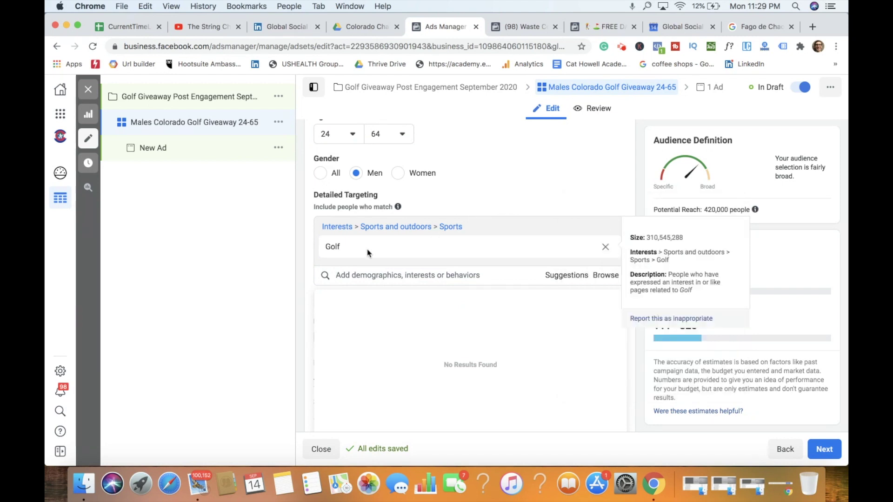
pyautogui.click(604, 248)
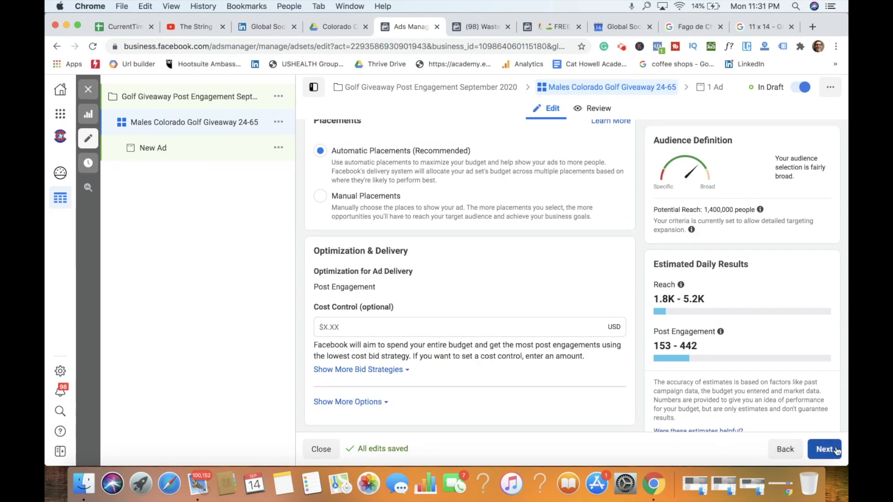
# Continue to the ad settings and choose wasteconnectionsofcolorado as the ad's Instagram account
pyautogui.scroll(10, 553, 272)
pyautogui.scroll(10, 543, 269)
pyautogui.scroll(-20, 542, 269)
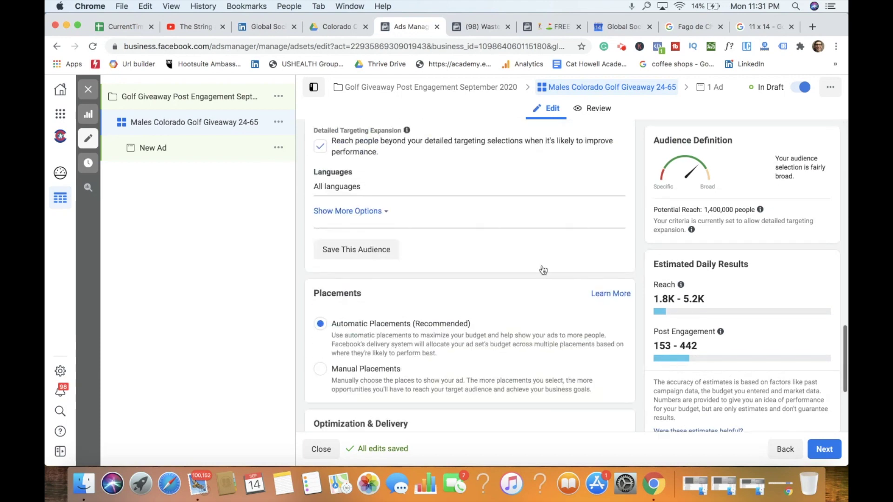
pyautogui.click(823, 450)
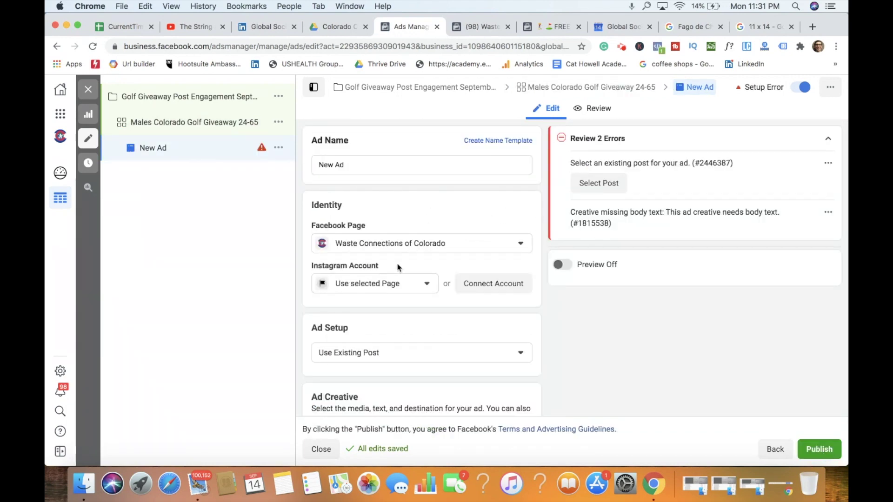
pyautogui.click(392, 287)
pyautogui.click(371, 325)
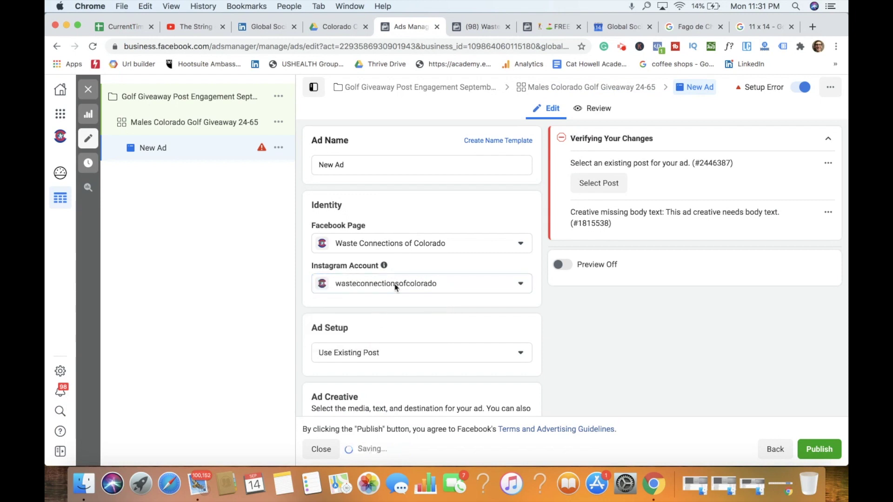
# Name the ad "Golf Video Sunshine 4 sec"
pyautogui.tripleClick(368, 164)
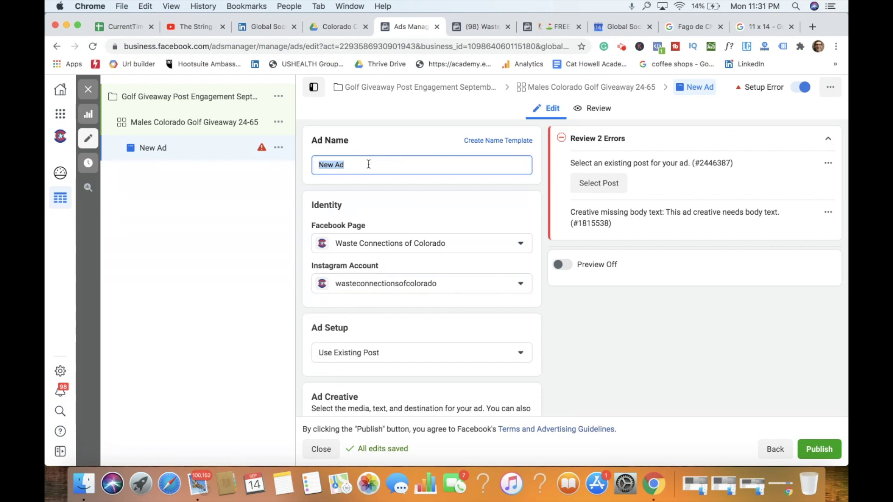
pyautogui.write('Golf Video Sunsh')
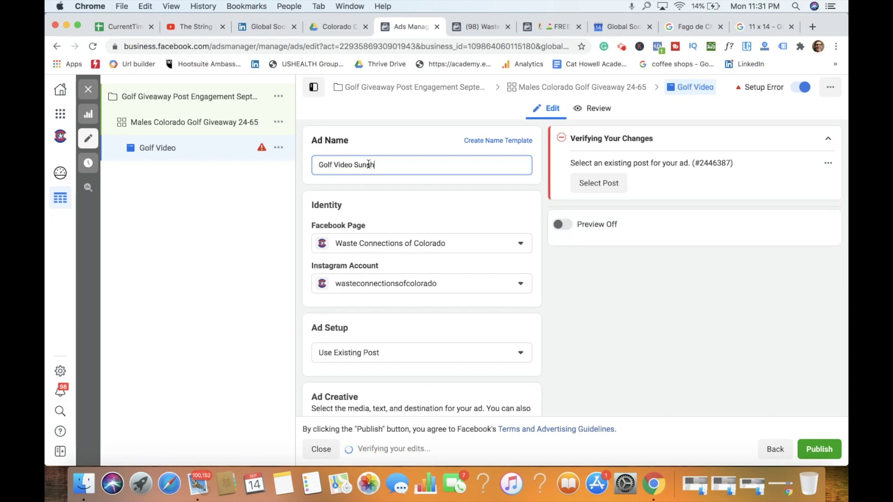
pyautogui.write('ine 4 s')
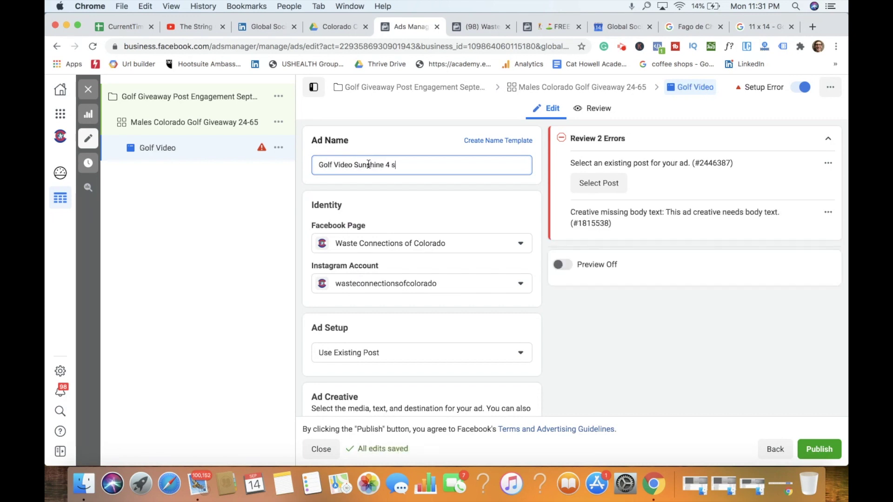
# Change the ad setup from using an existing post to Create Ad
pyautogui.scroll(-5, 453, 216)
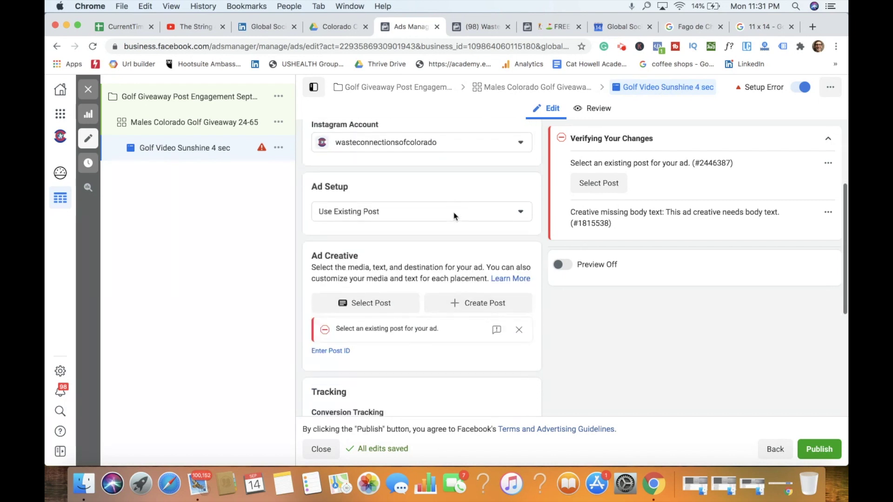
pyautogui.click(408, 211)
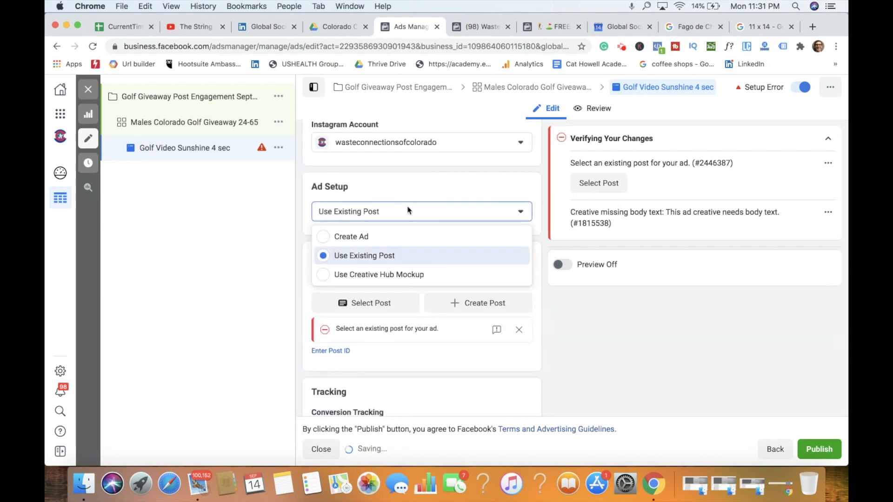
pyautogui.click(378, 236)
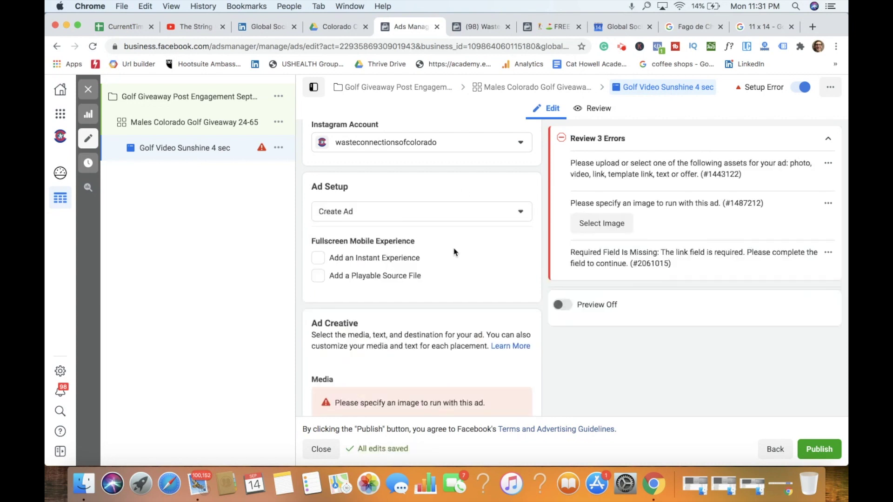
# Upload the videoblocks-attractive-golf-player .mov video from the Desktop as the ad's media
pyautogui.scroll(-6, 473, 258)
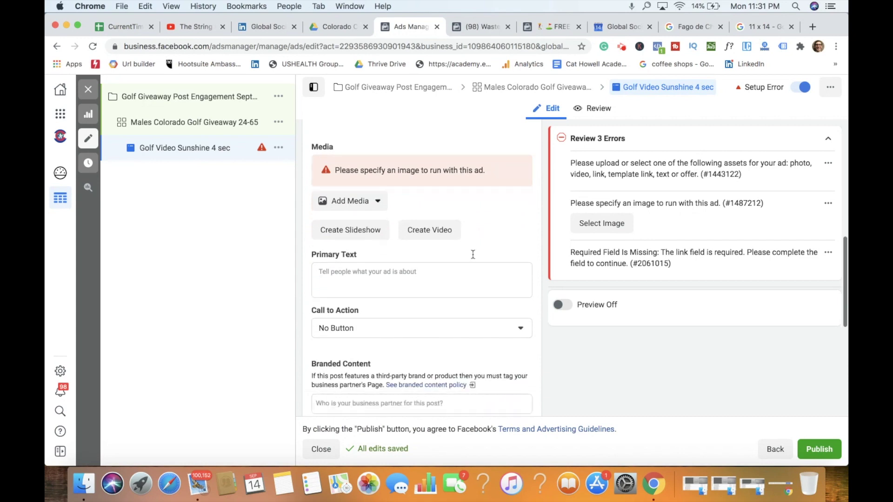
pyautogui.click(349, 176)
pyautogui.click(353, 223)
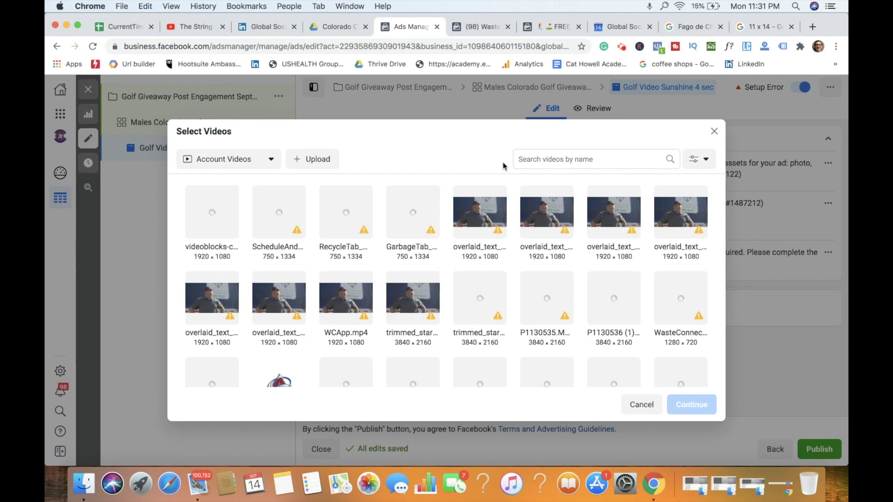
pyautogui.click(309, 159)
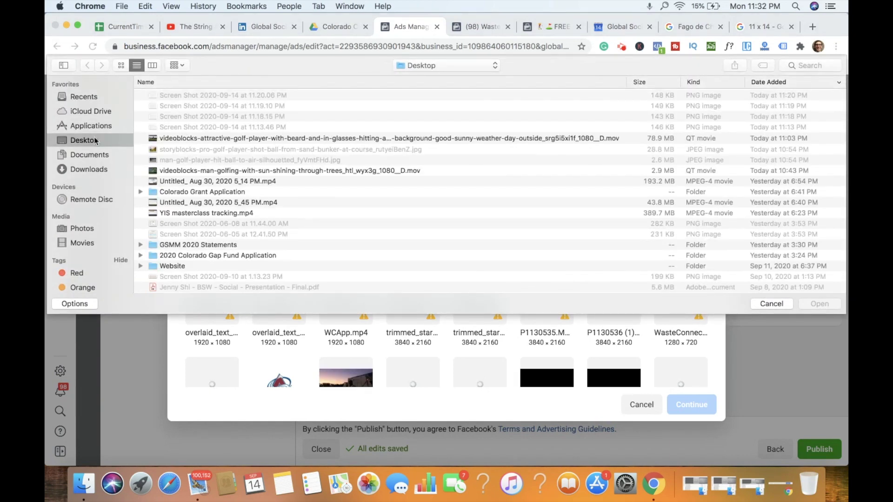
pyautogui.click(226, 139)
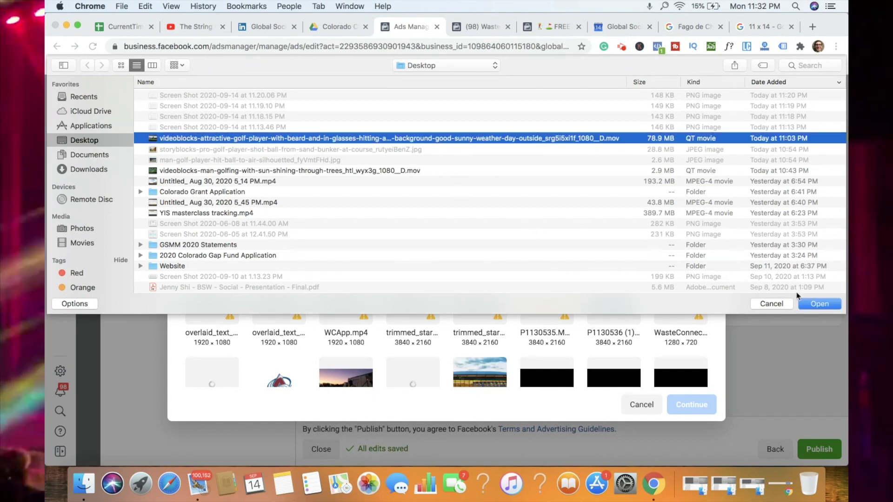
pyautogui.click(810, 305)
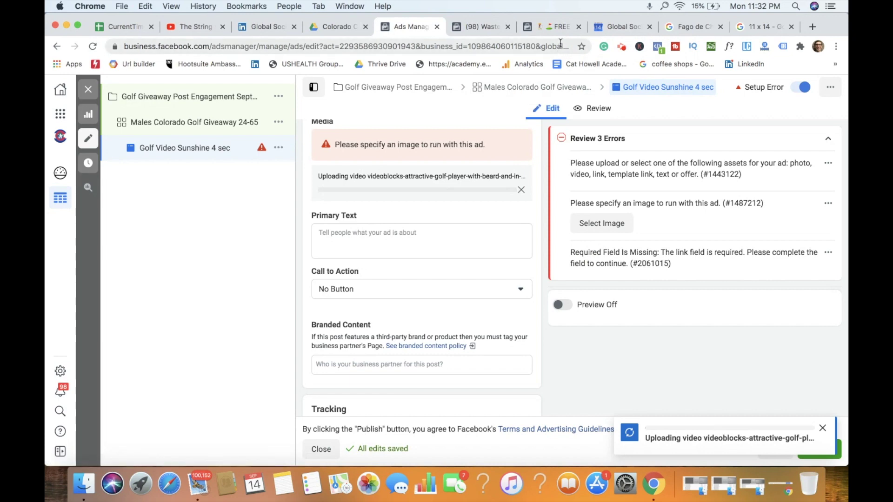
# Copy the full "FREE DAY OF GOLF AND DINNER GIVEAWAY" text from the published Facebook post into the ad's primary text
pyautogui.click(556, 29)
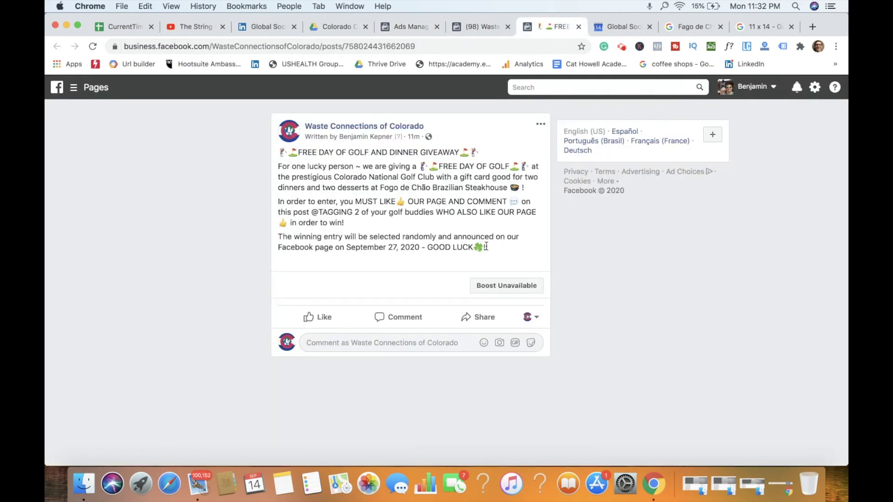
pyautogui.moveTo(514, 251); pyautogui.dragTo(278, 153)
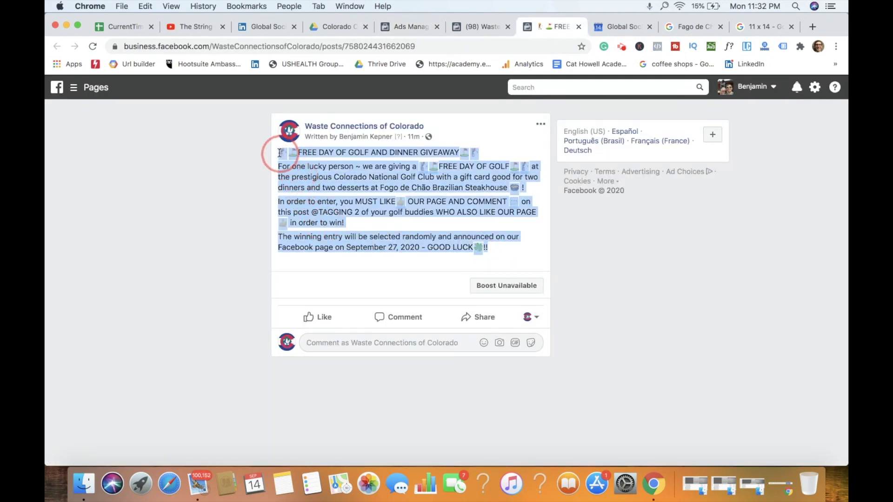
pyautogui.click(488, 26)
pyautogui.click(409, 26)
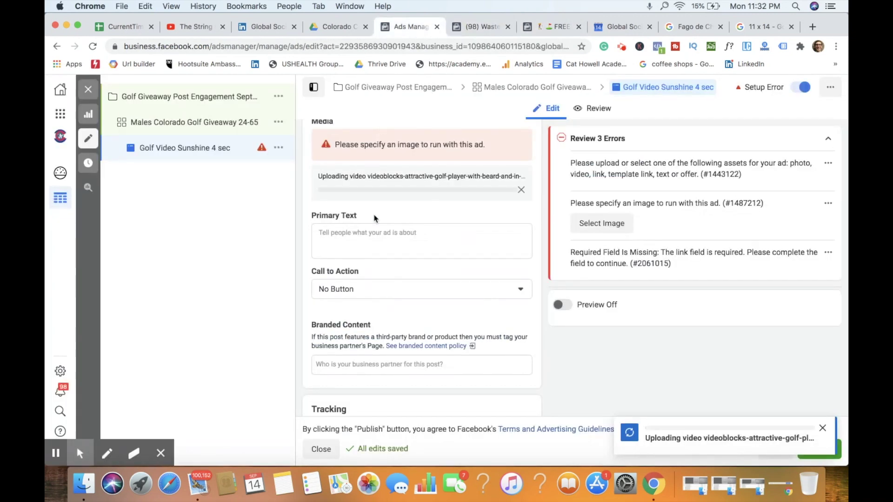
pyautogui.click(373, 236)
pyautogui.press('cmd+v')
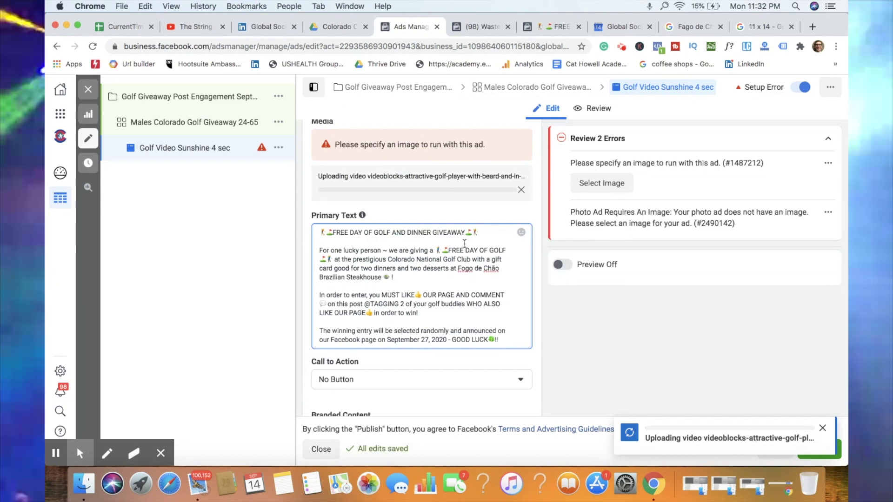
# Examine the ad's available call-to-action options and its branded content and conversion tracking settings
pyautogui.scroll(2, 464, 243)
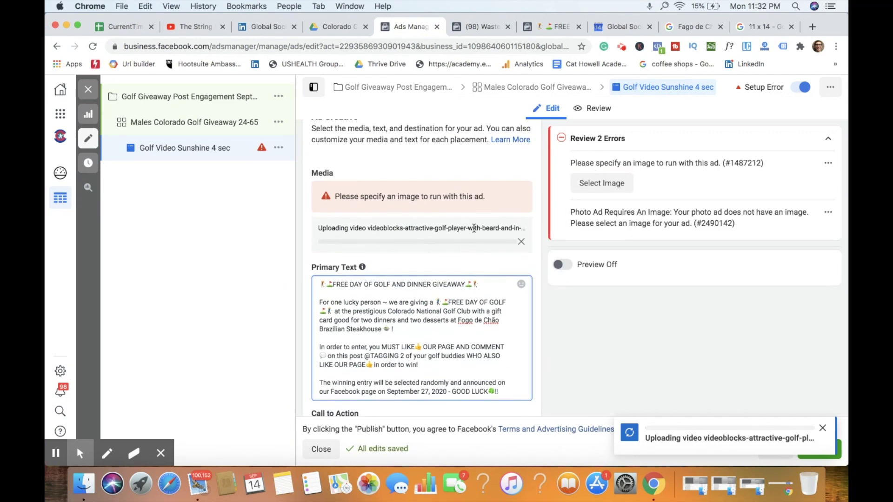
pyautogui.scroll(-5, 473, 228)
pyautogui.click(368, 302)
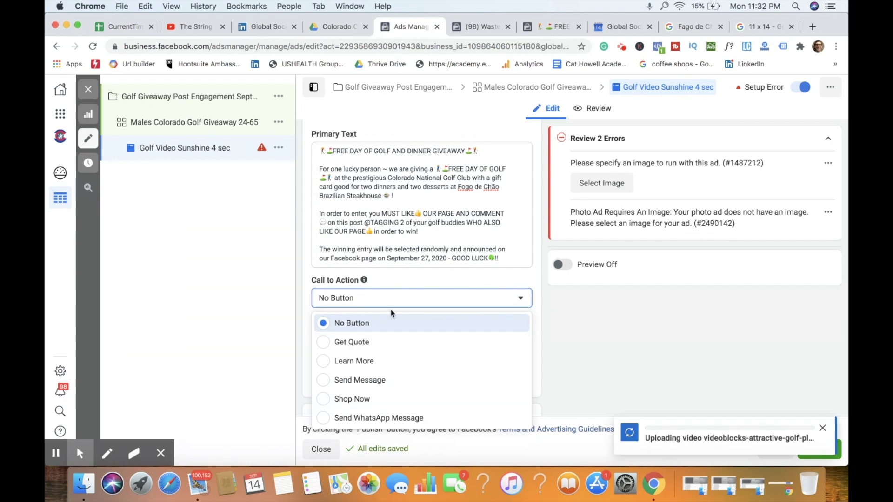
pyautogui.click(451, 279)
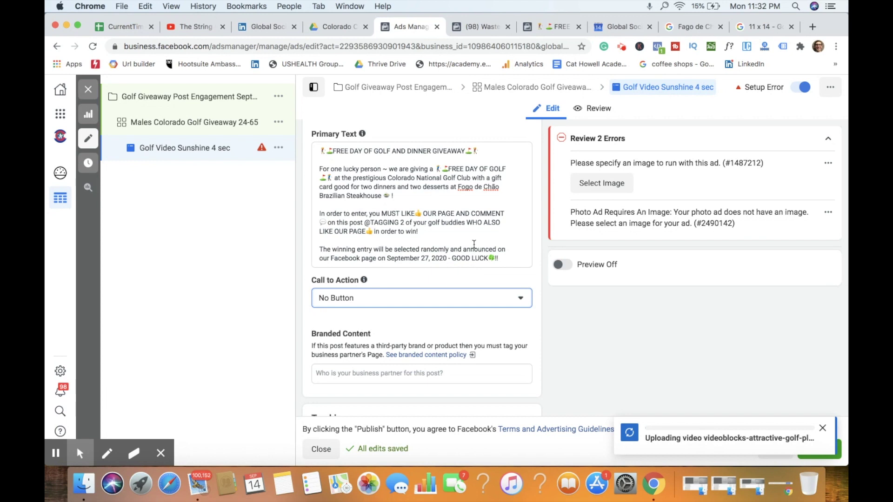
pyautogui.scroll(-5, 482, 222)
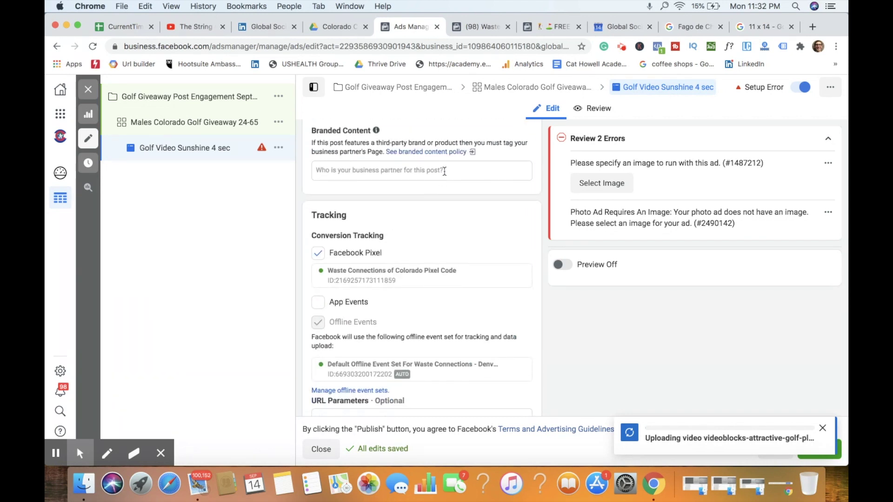
pyautogui.scroll(-2, 389, 222)
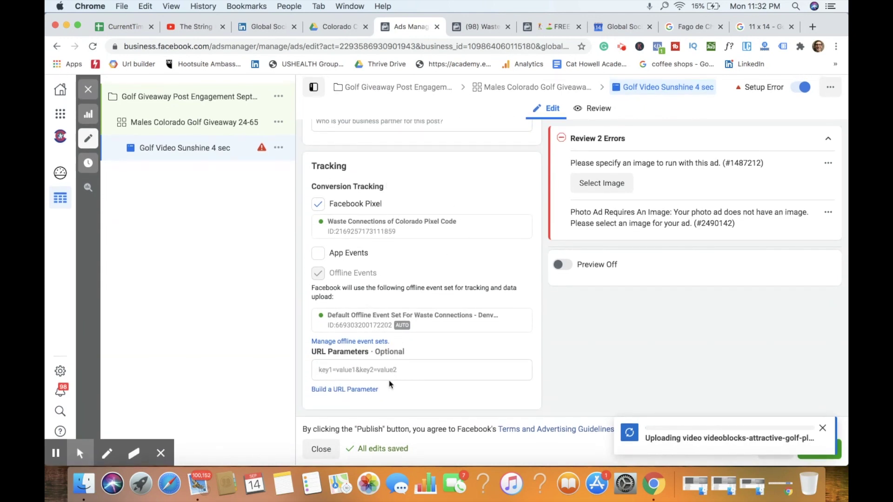
pyautogui.scroll(5, 504, 270)
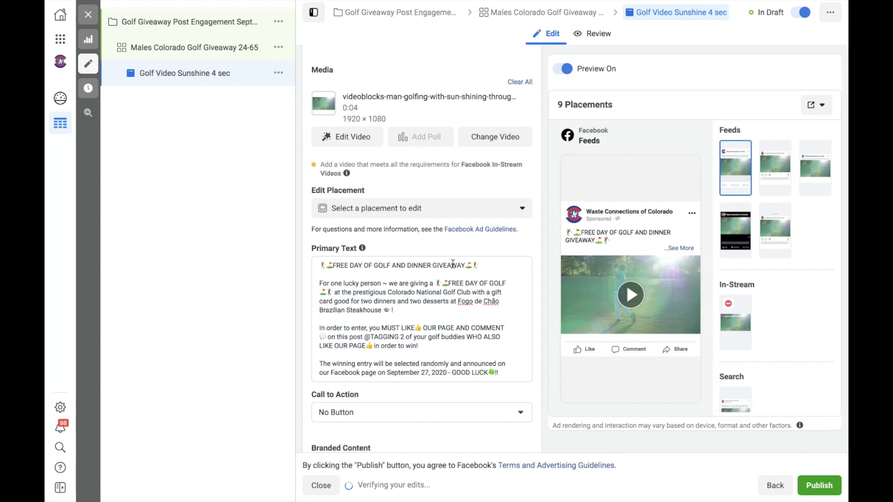
# Play the golf video in the Facebook feed preview, publish the ad with its campaign and ad set, and close the editor
pyautogui.scroll(-7, 462, 219)
pyautogui.click(625, 291)
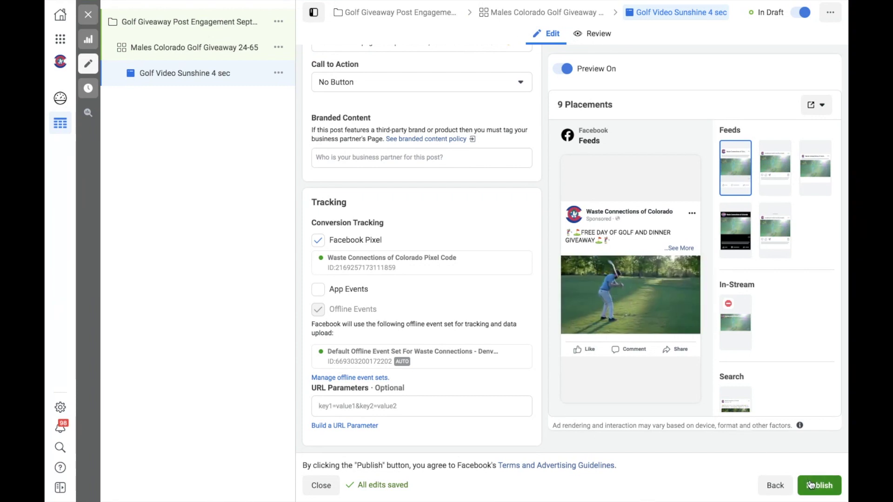
pyautogui.click(811, 485)
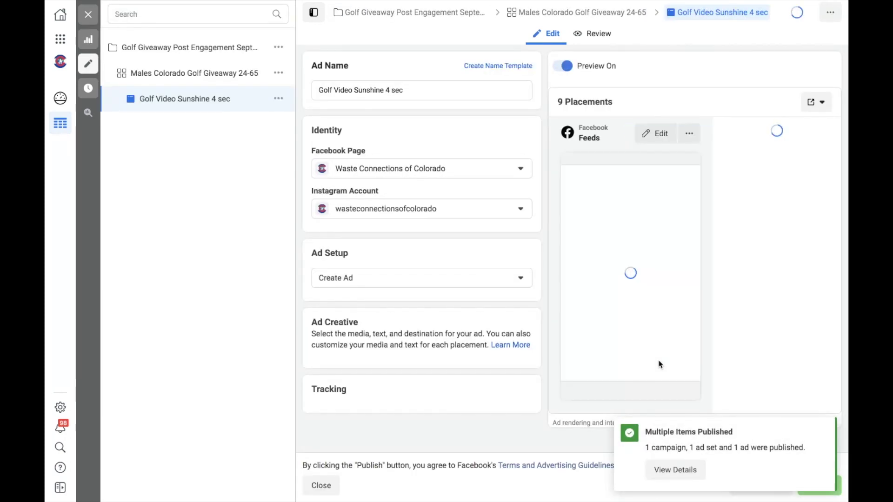
pyautogui.click(89, 17)
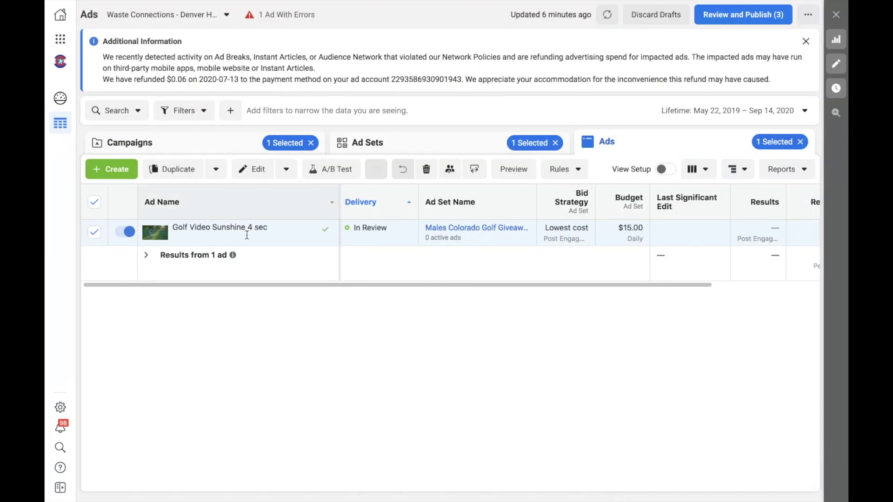
# Duplicate the Golf Video Sunshine 4 sec ad as 2 copies into the existing Golf Giveaway Post Engagement September 2020 campaign and its ad set
pyautogui.moveTo(245, 237)
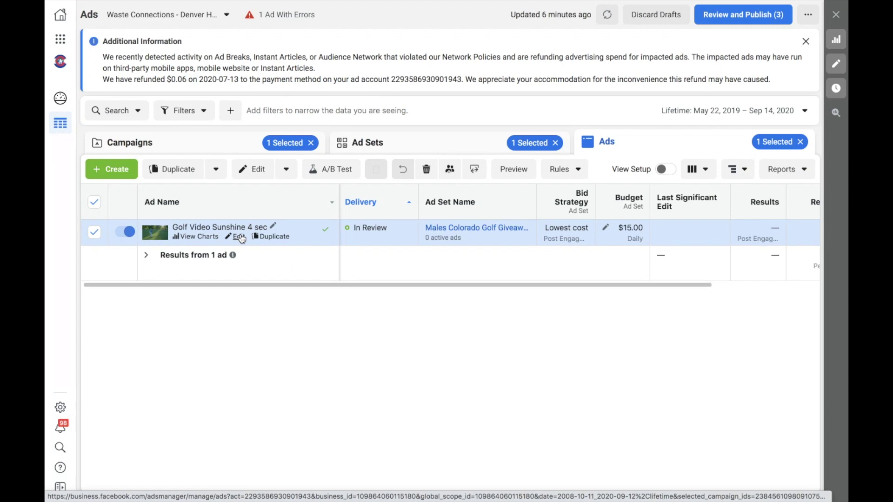
pyautogui.click(270, 237)
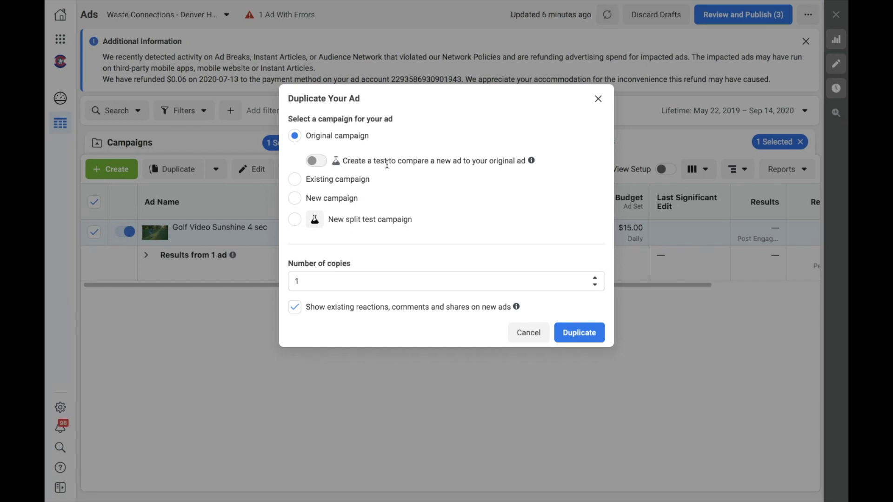
pyautogui.click(296, 180)
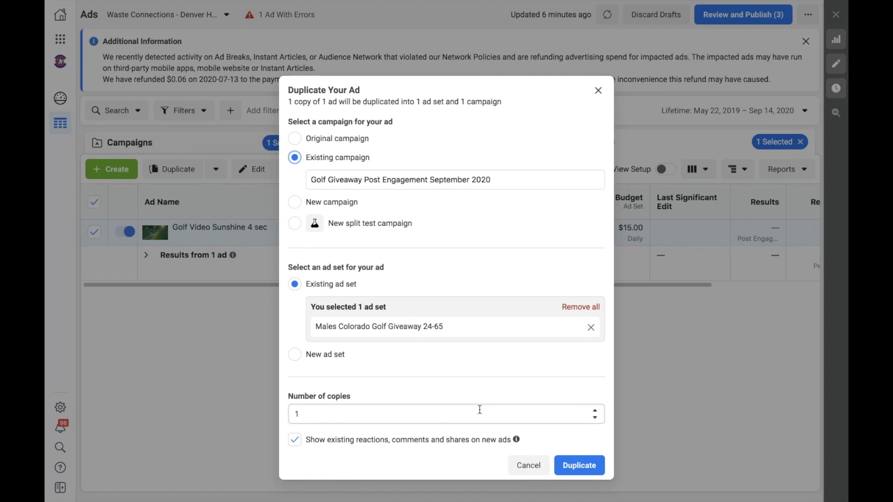
pyautogui.click(595, 410)
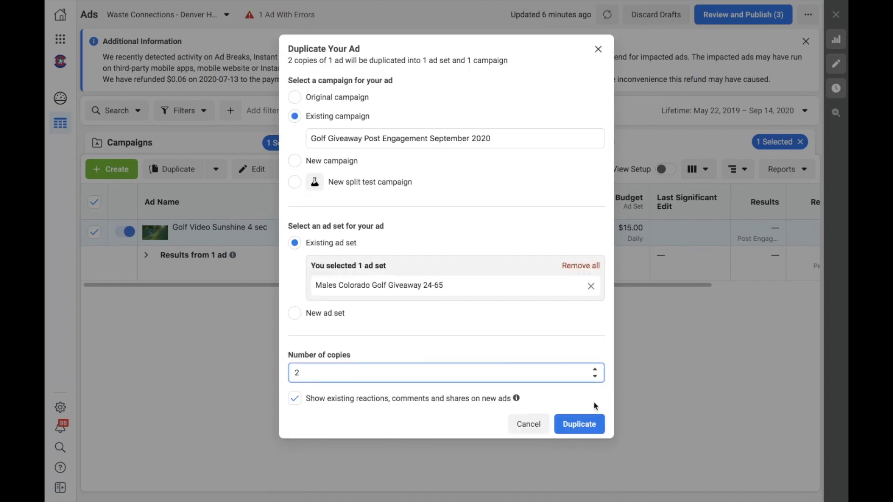
pyautogui.click(586, 429)
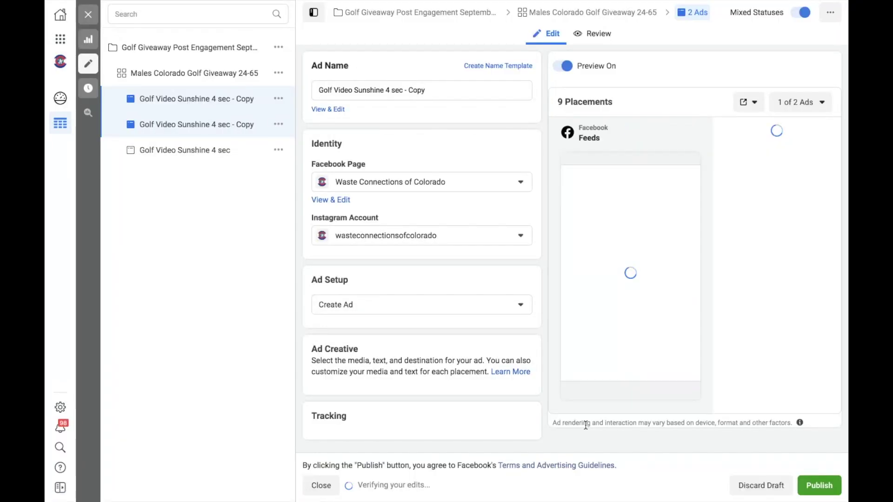
# Review the ad set's targeting, placements and delivery settings and the campaign's settings, and close the editor
pyautogui.scroll(-5, 484, 229)
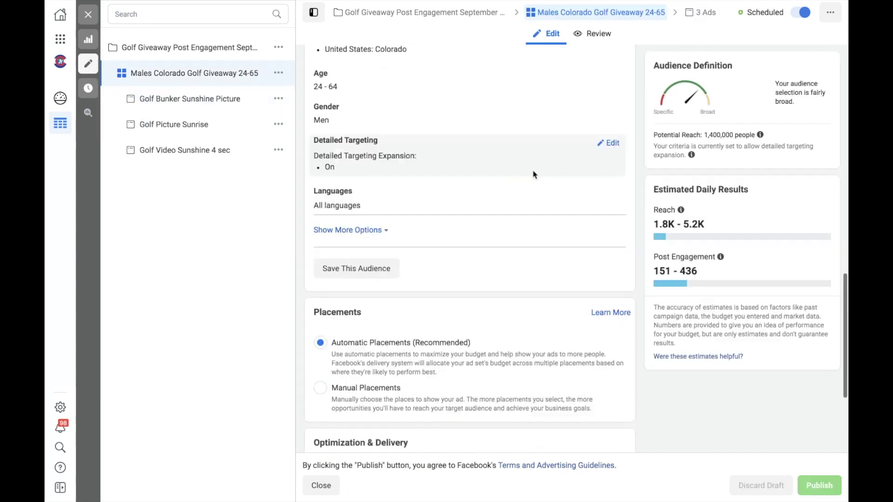
pyautogui.scroll(-3, 535, 175)
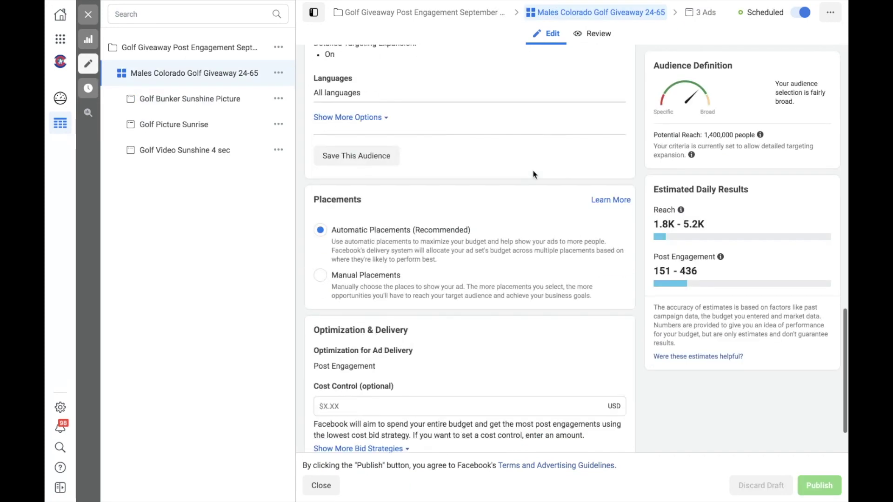
pyautogui.scroll(-1, 560, 248)
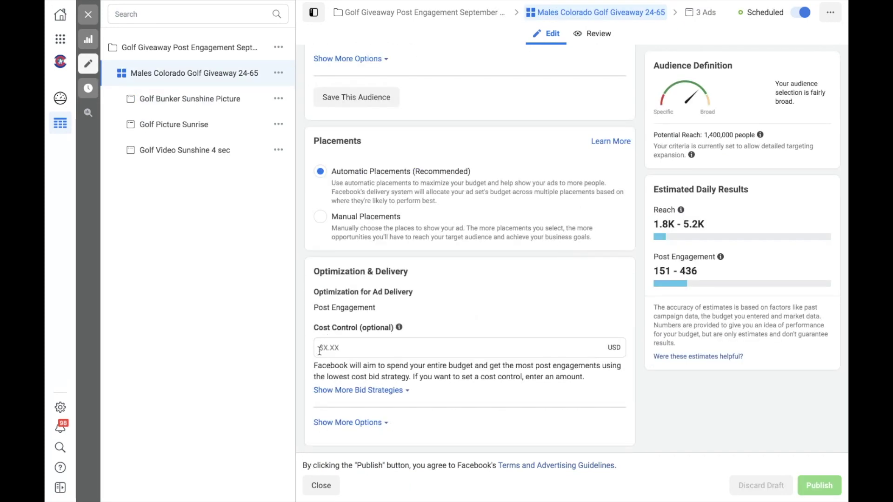
pyautogui.click(223, 54)
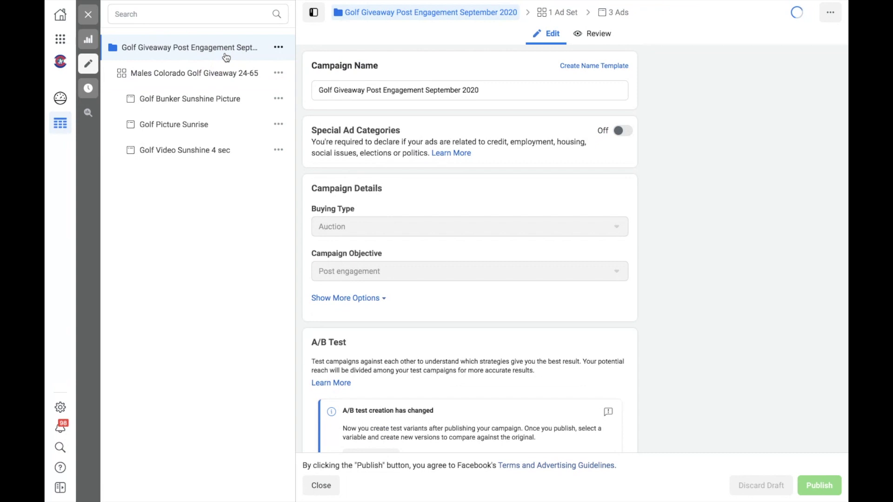
pyautogui.scroll(-3, 558, 235)
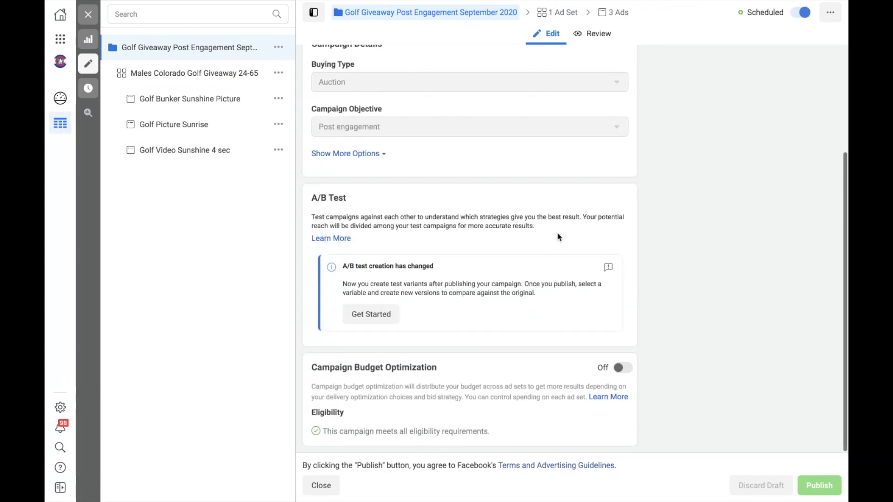
pyautogui.click(320, 485)
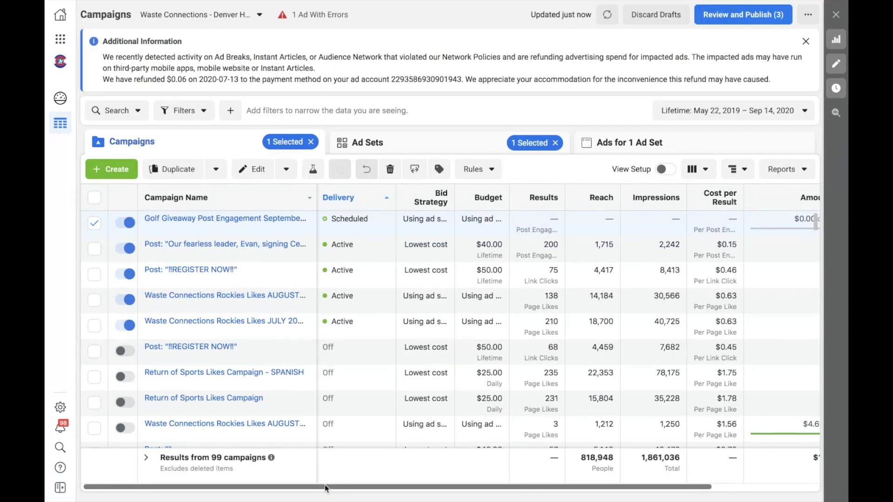
# Turn off the Golf Giveaway Post Engagement September 2020 campaign and open the ads in its Males Colorado Golf Giveaway 24-65 ad set
pyautogui.click(127, 224)
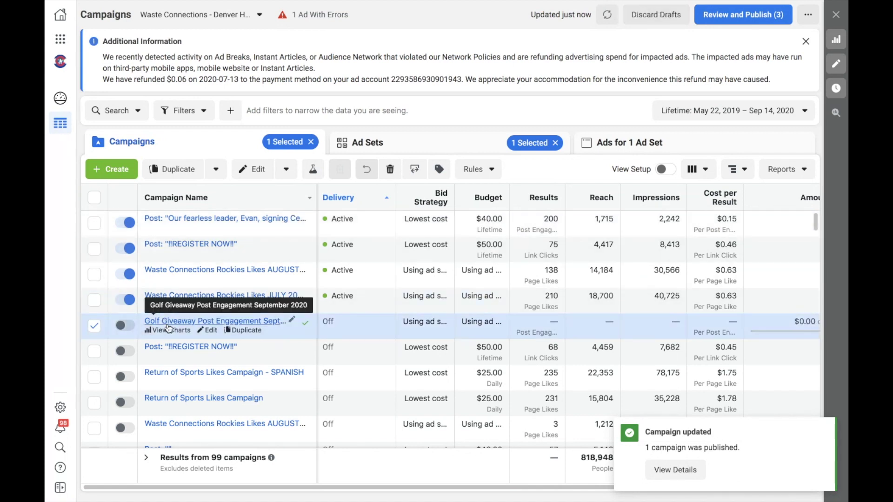
pyautogui.click(168, 325)
pyautogui.moveTo(179, 231)
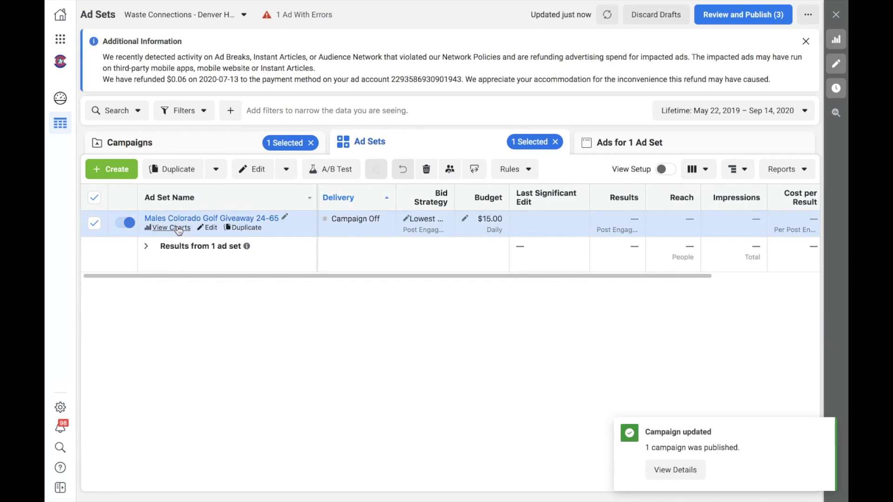
pyautogui.click(177, 221)
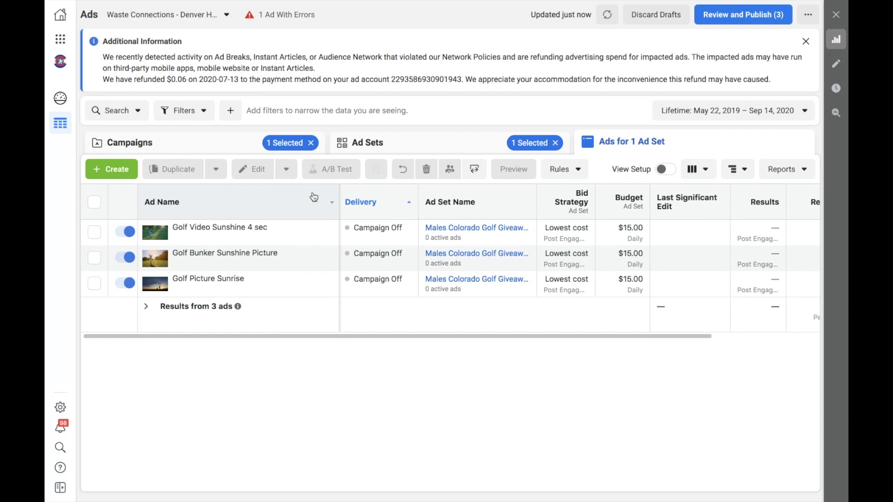
# Exit the browser's full-screen mode and enlarge its window to fill the desktop
pyautogui.moveTo(92, 5)
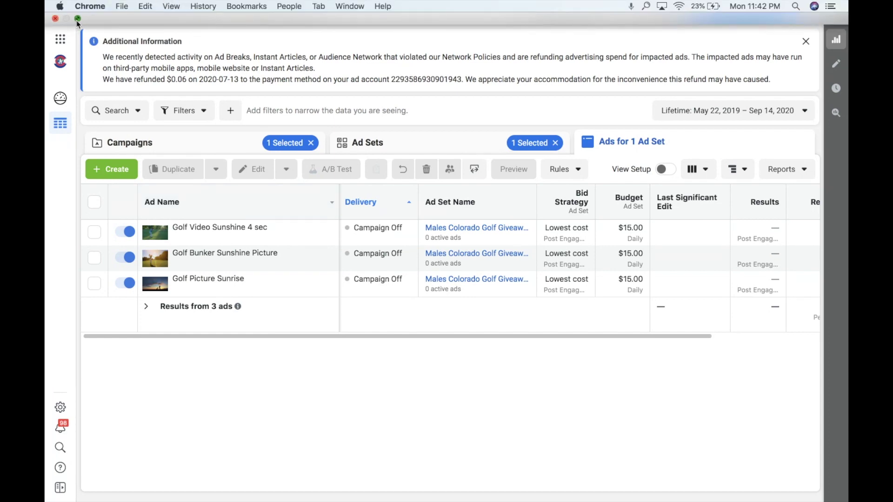
pyautogui.click(78, 19)
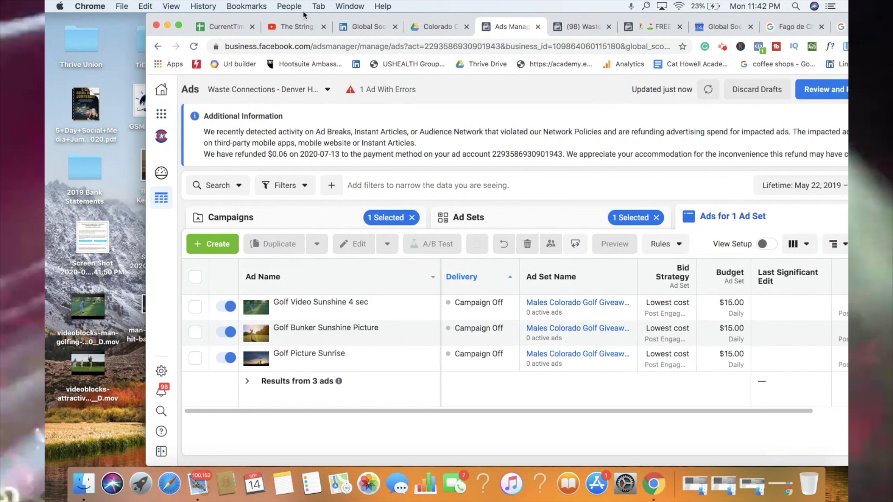
pyautogui.doubleClick(303, 14)
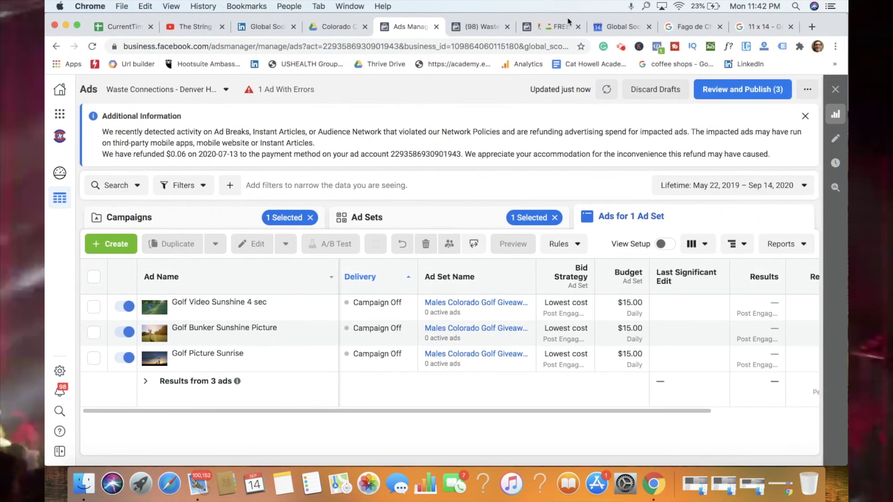